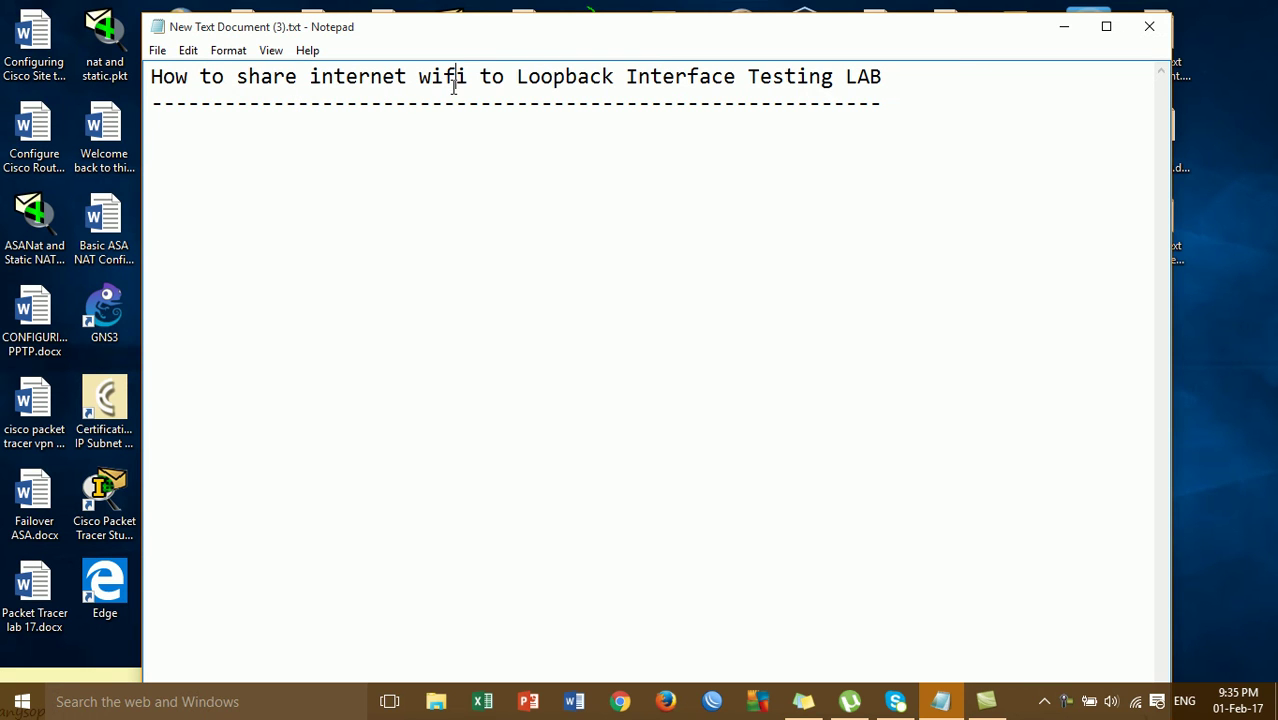
- Check the available wireless networks from the tray while working in the lab note
click(574, 68)
click(678, 106)
click(908, 96)
click(1138, 705)
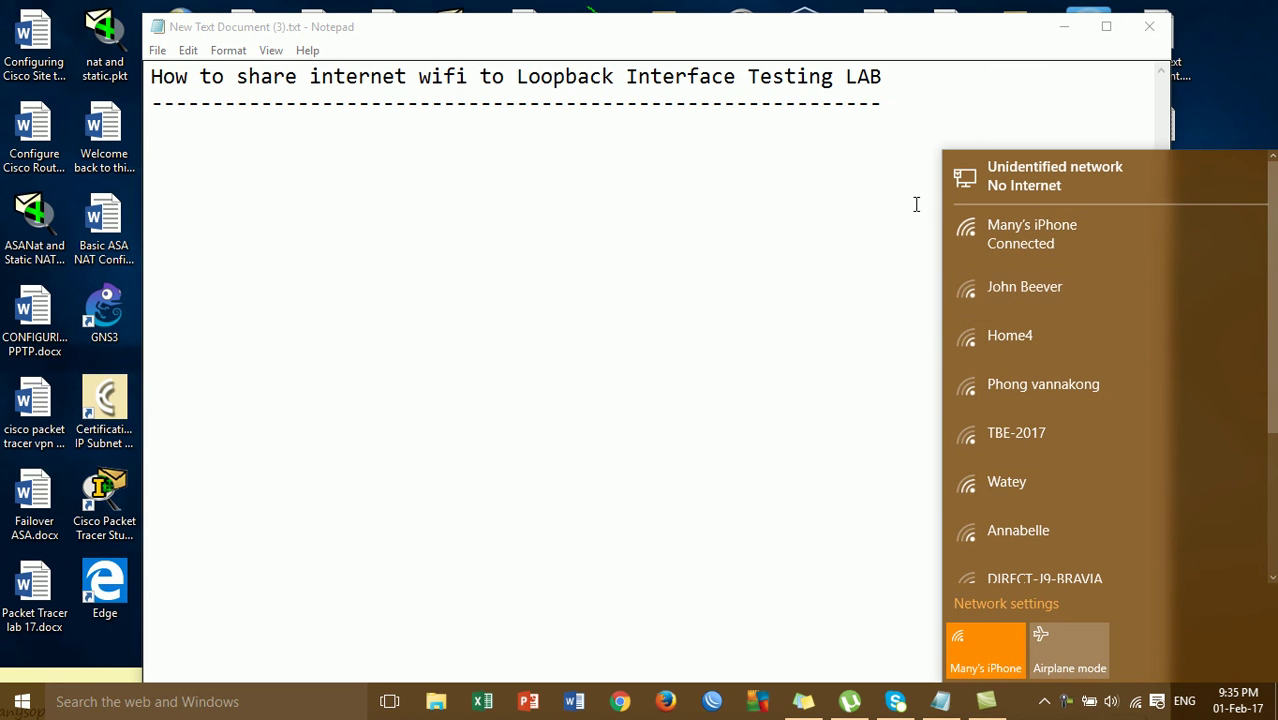
click(757, 143)
- Place the caret at the end of the note's dashed line
click(579, 94)
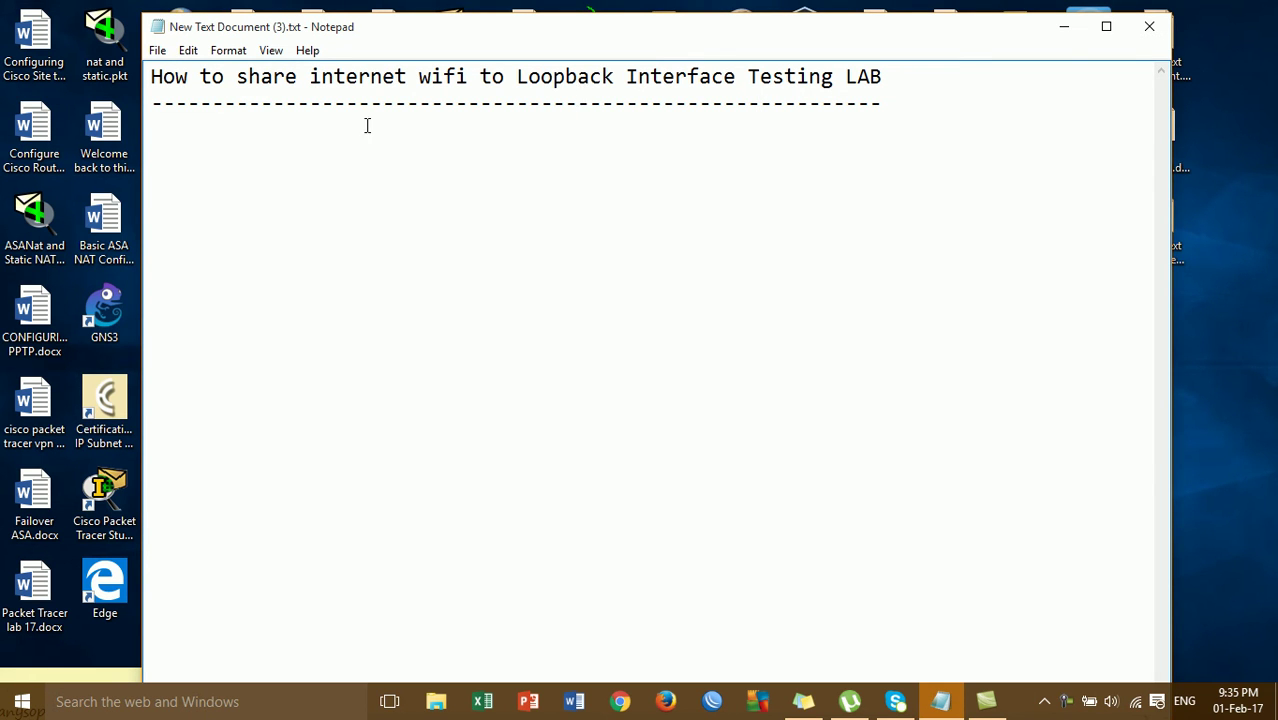
click(332, 94)
click(430, 105)
click(808, 101)
click(897, 104)
- Minimize Notepad and confirm the phone hotspot Wi-Fi is connected
click(1065, 36)
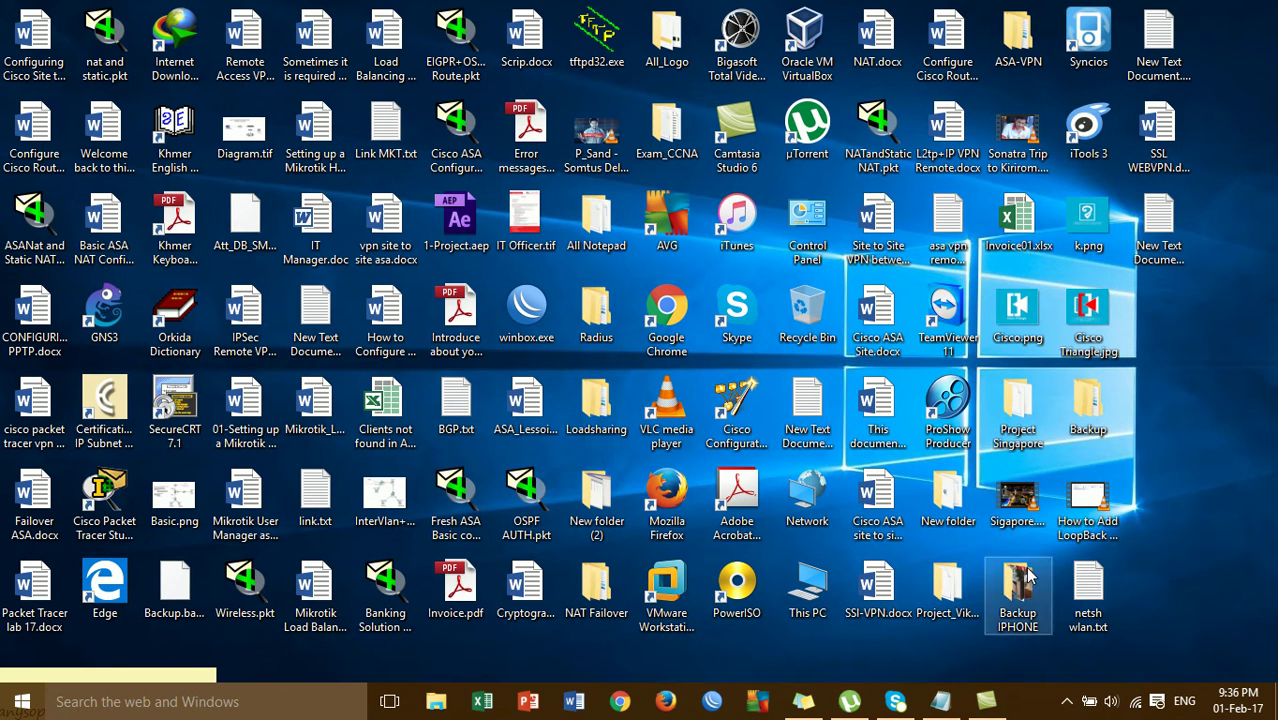
click(1135, 701)
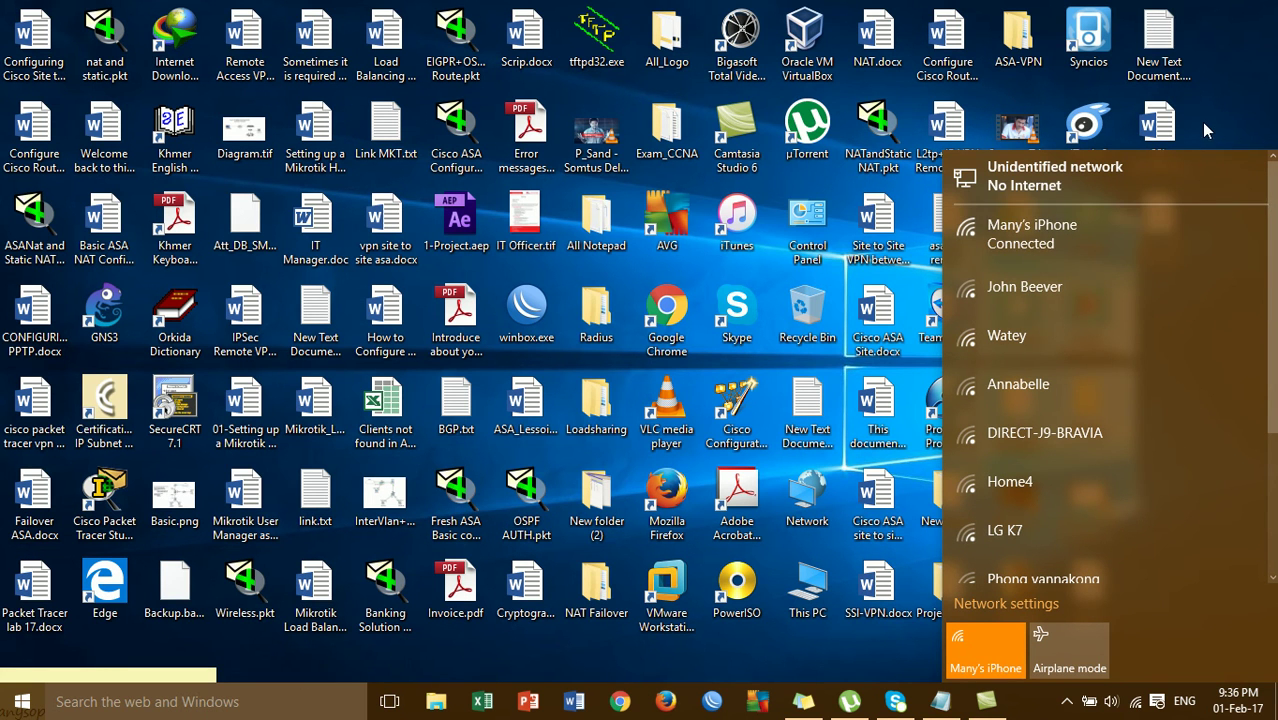
click(1160, 123)
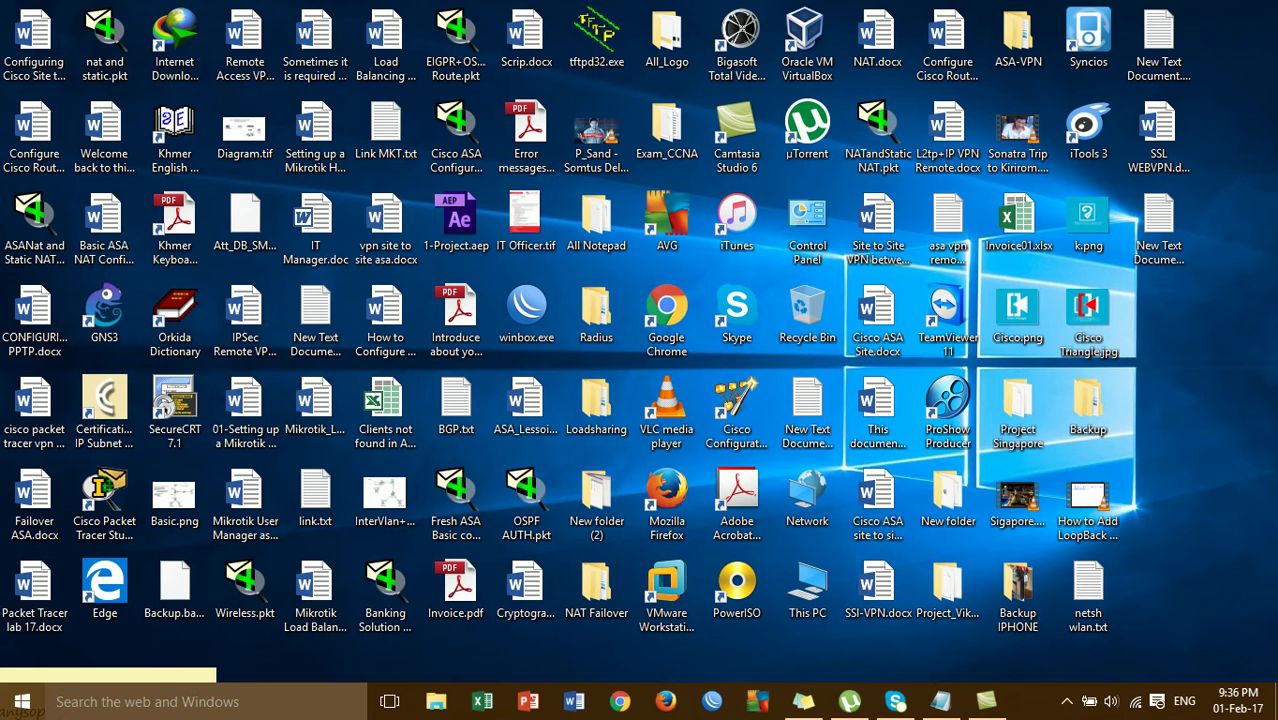
- Reach Network Connections through the Network and Sharing Center and select the Wi-Fi adapter
right_click(1137, 701)
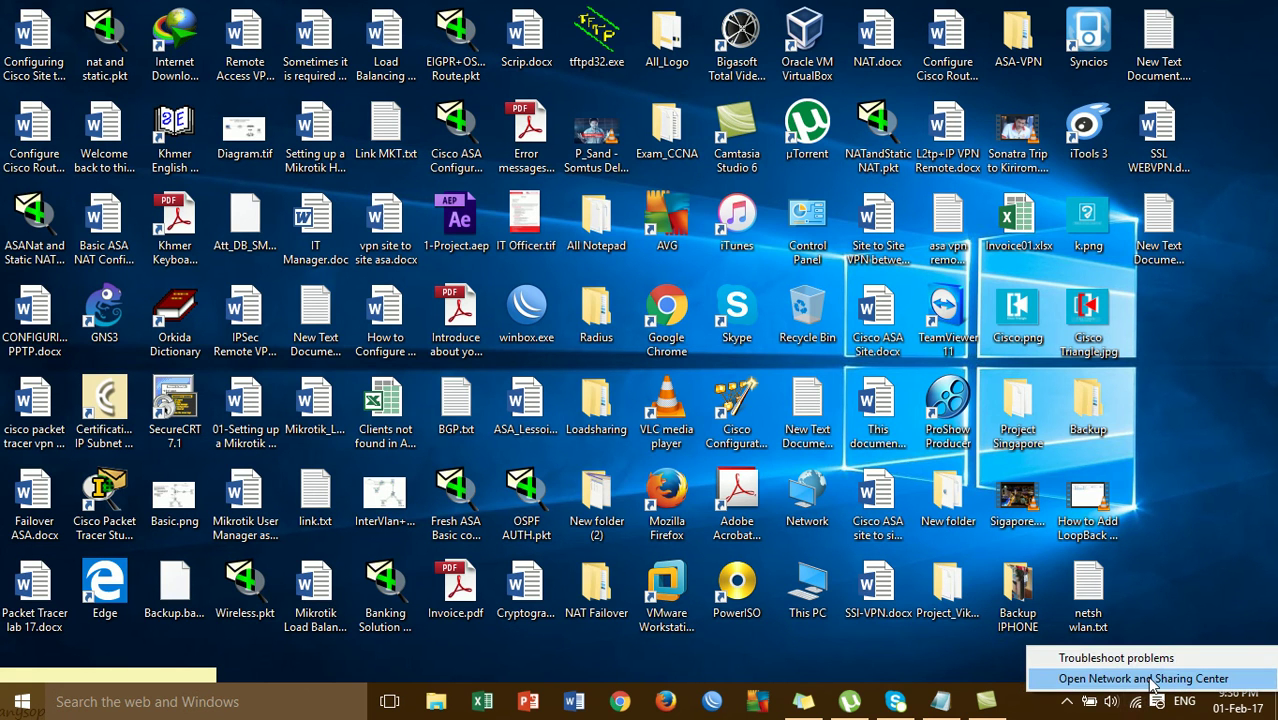
click(1150, 679)
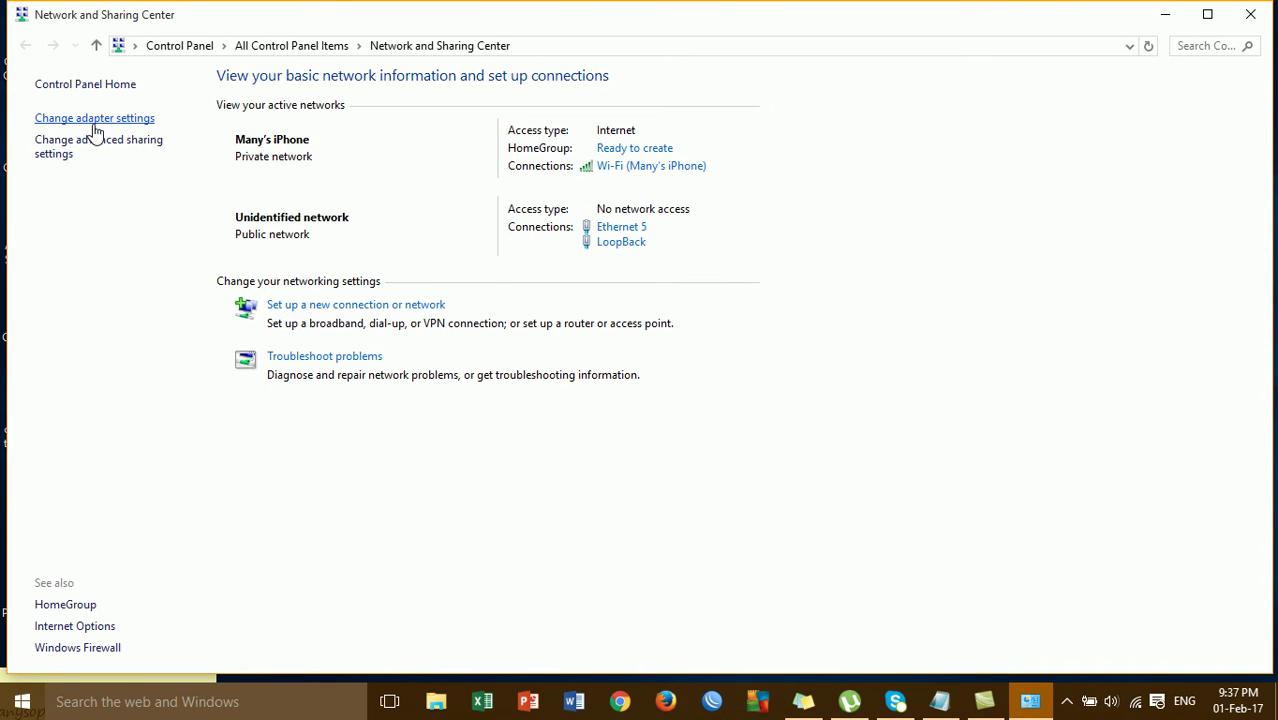
click(82, 126)
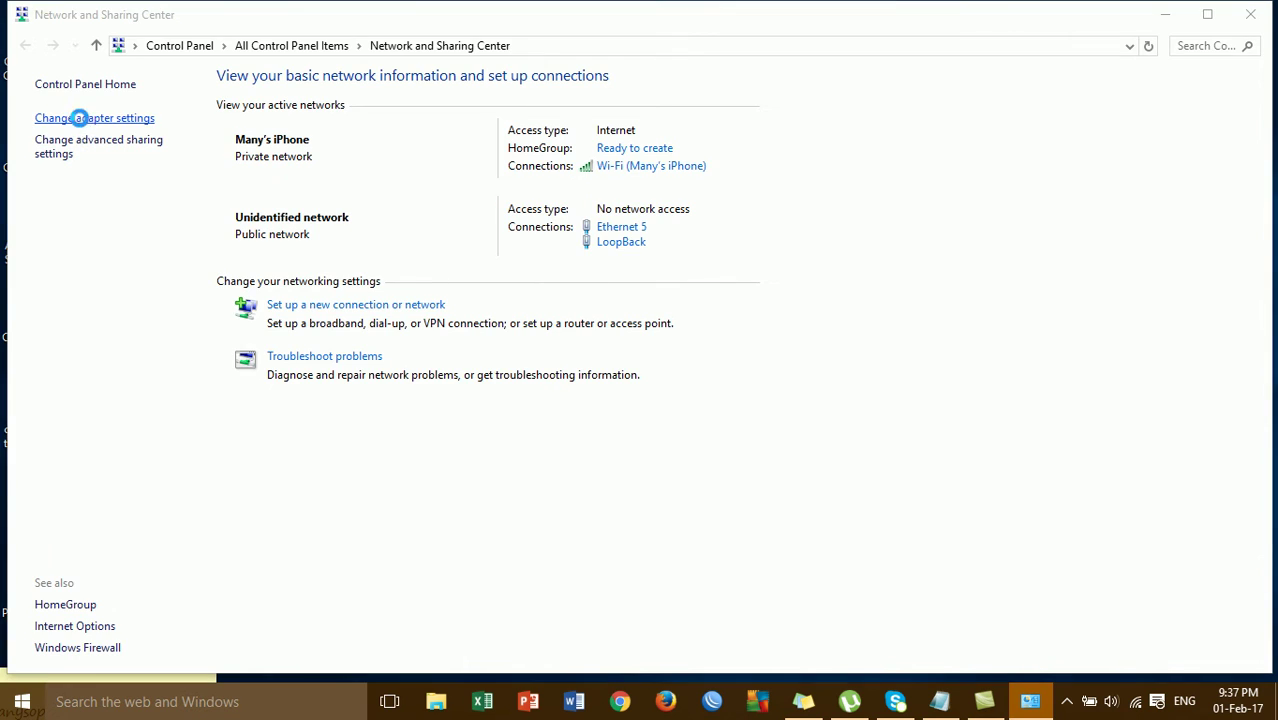
click(565, 175)
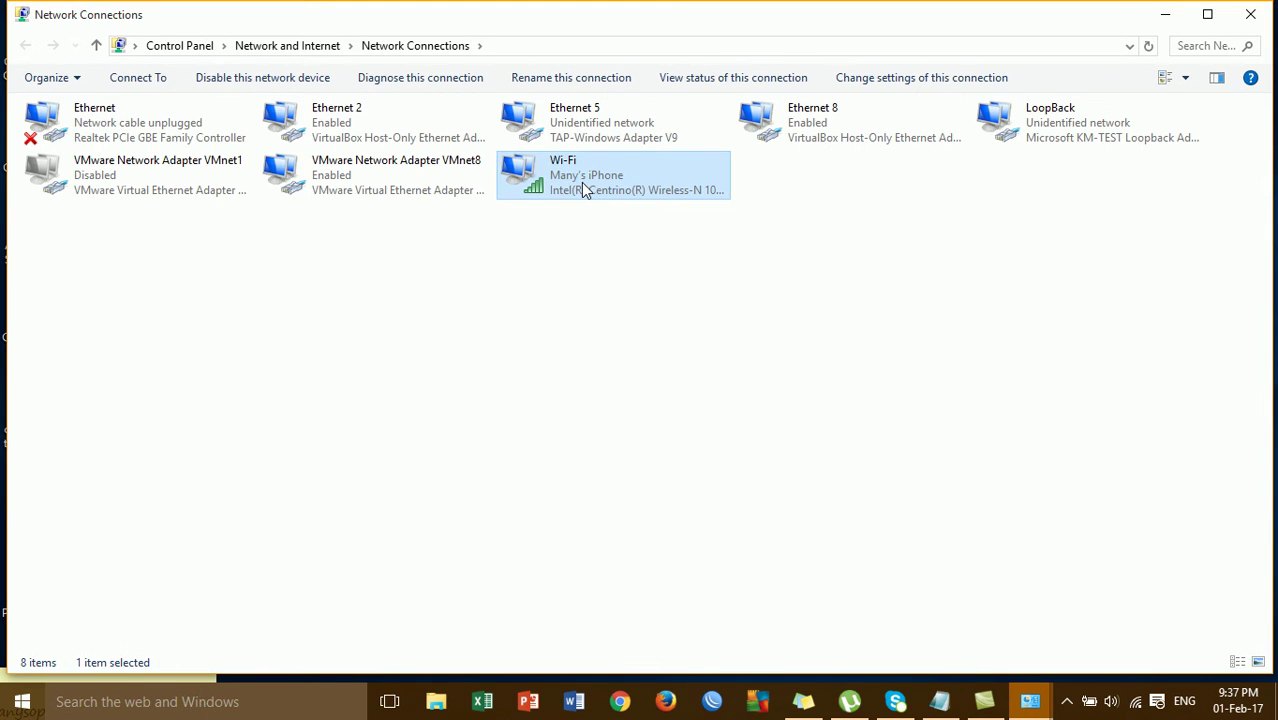
click(583, 130)
click(587, 178)
click(585, 134)
click(596, 178)
- Enable internet connection sharing on Wi-Fi with LoopBack chosen as the home network connection
right_click(591, 177)
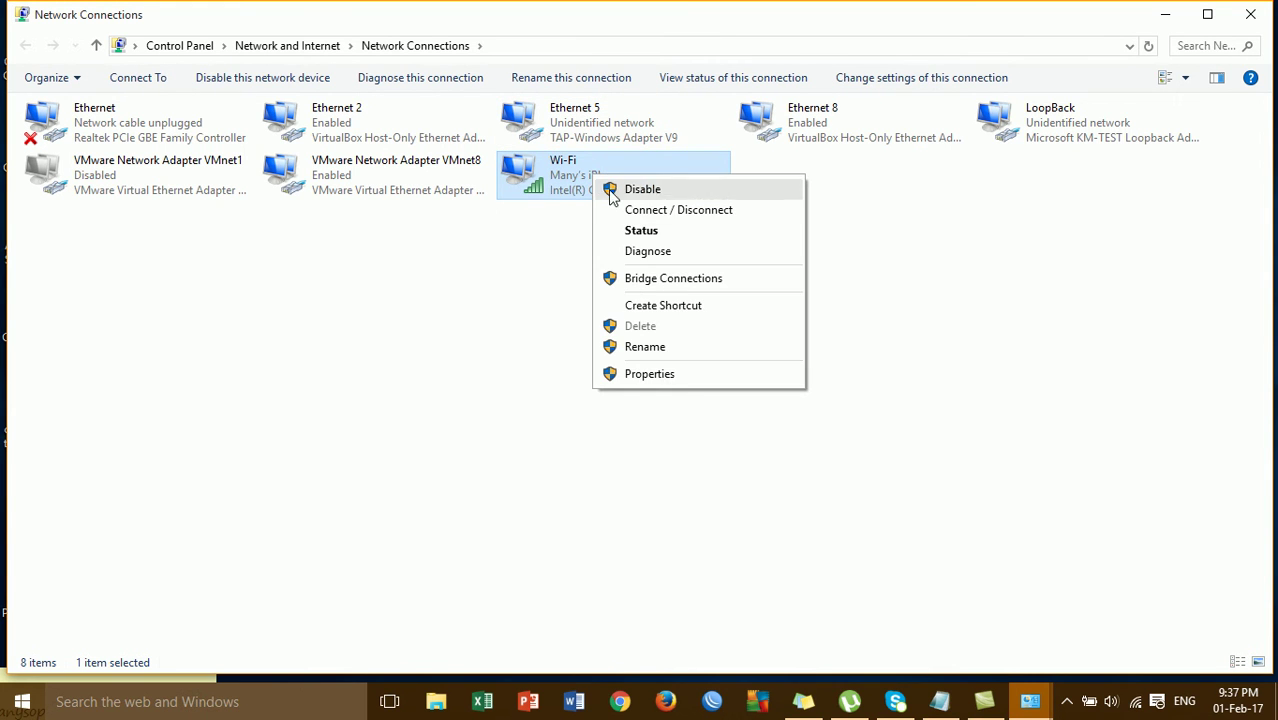
click(693, 378)
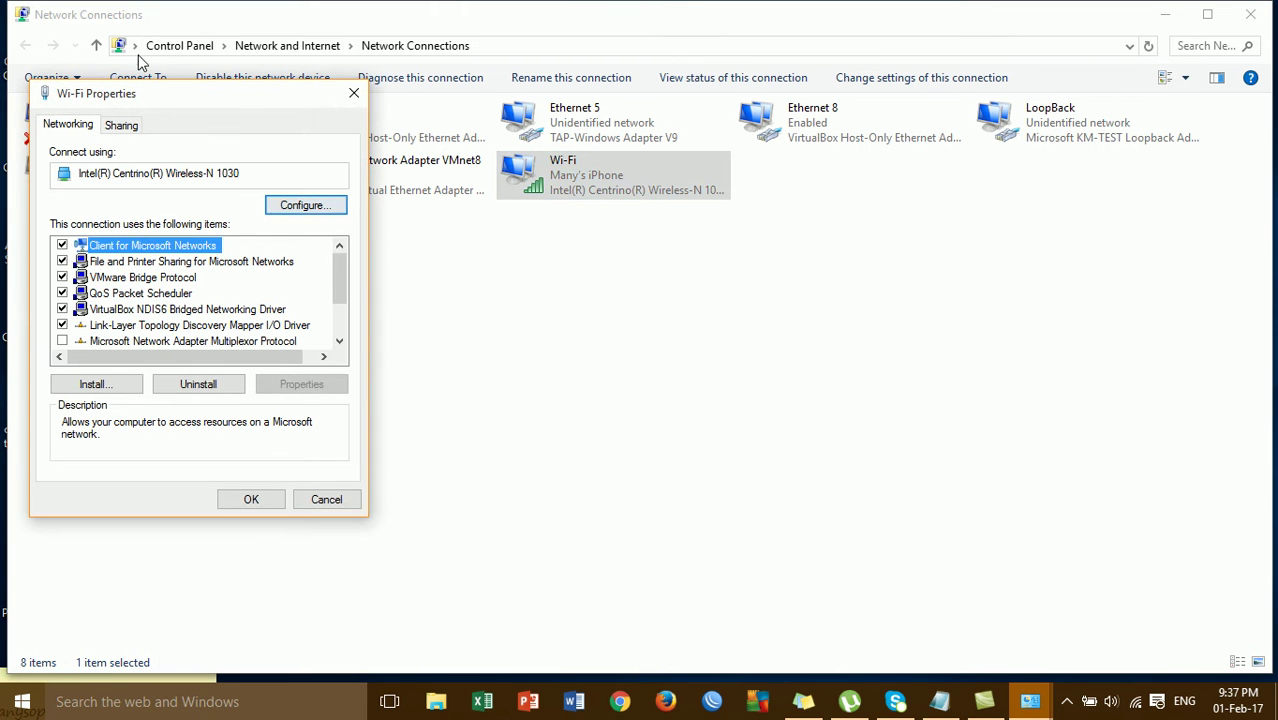
drag(152, 92, 290, 42)
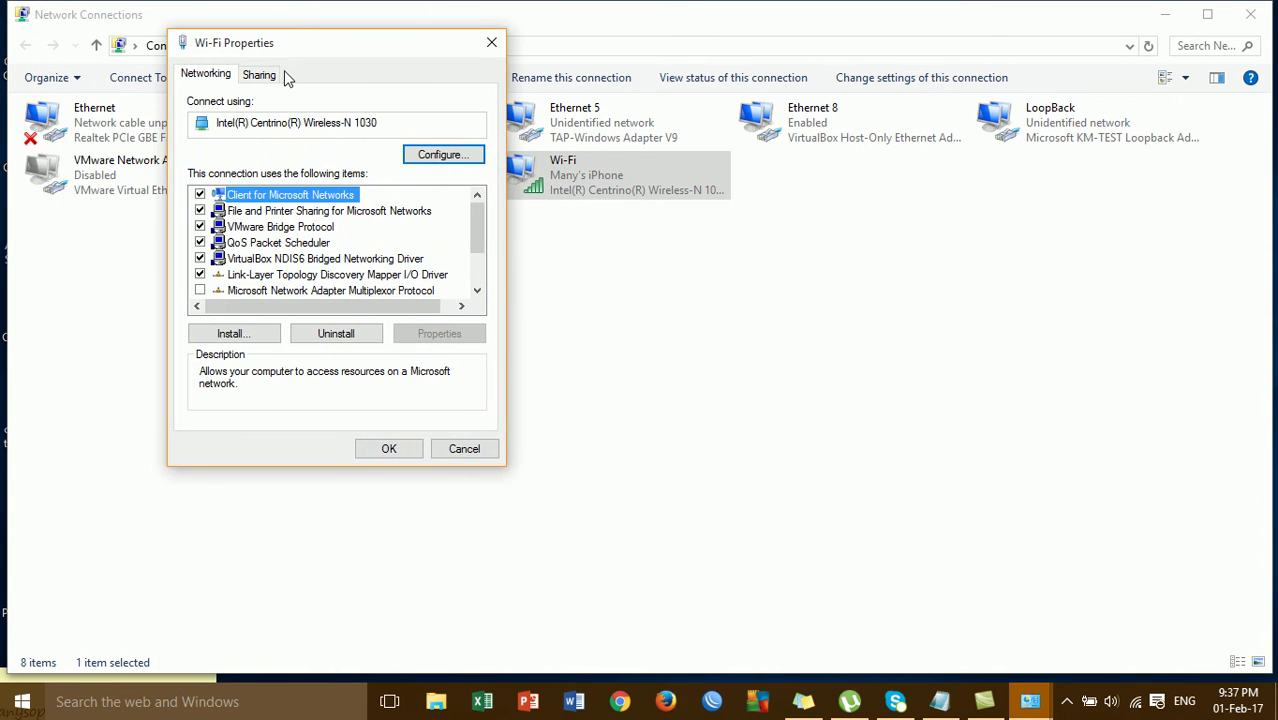
click(260, 76)
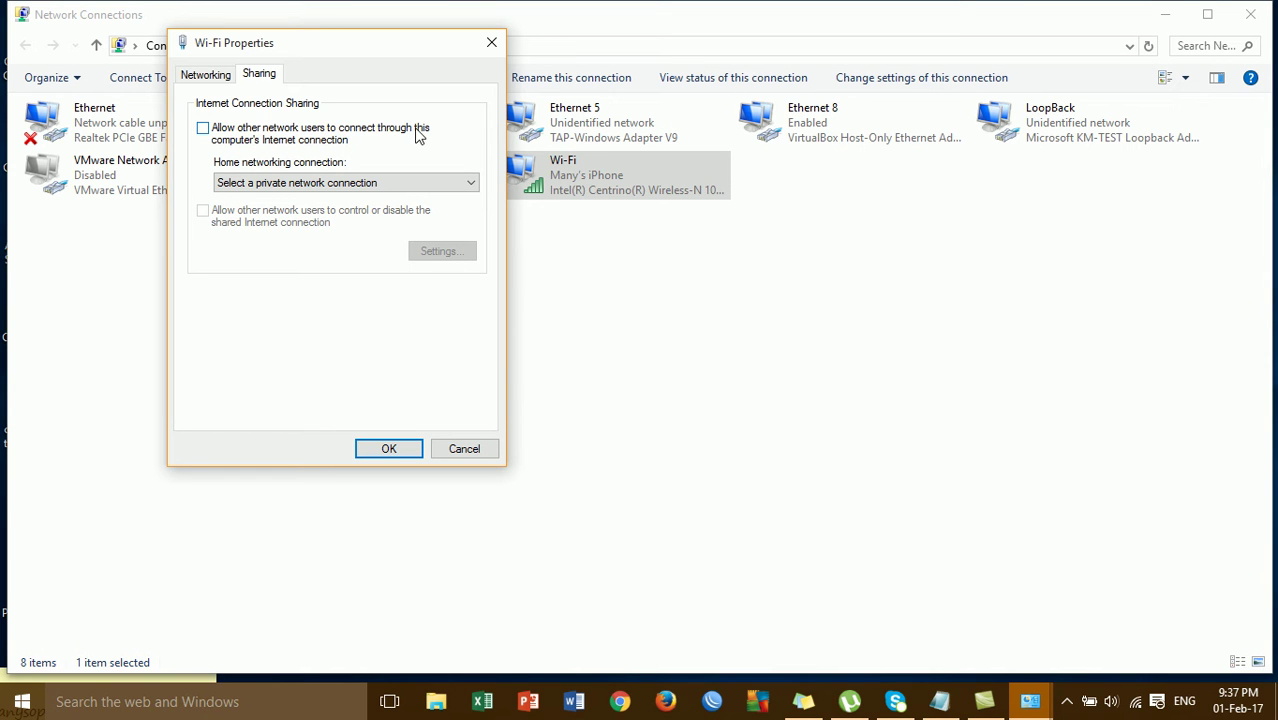
click(322, 138)
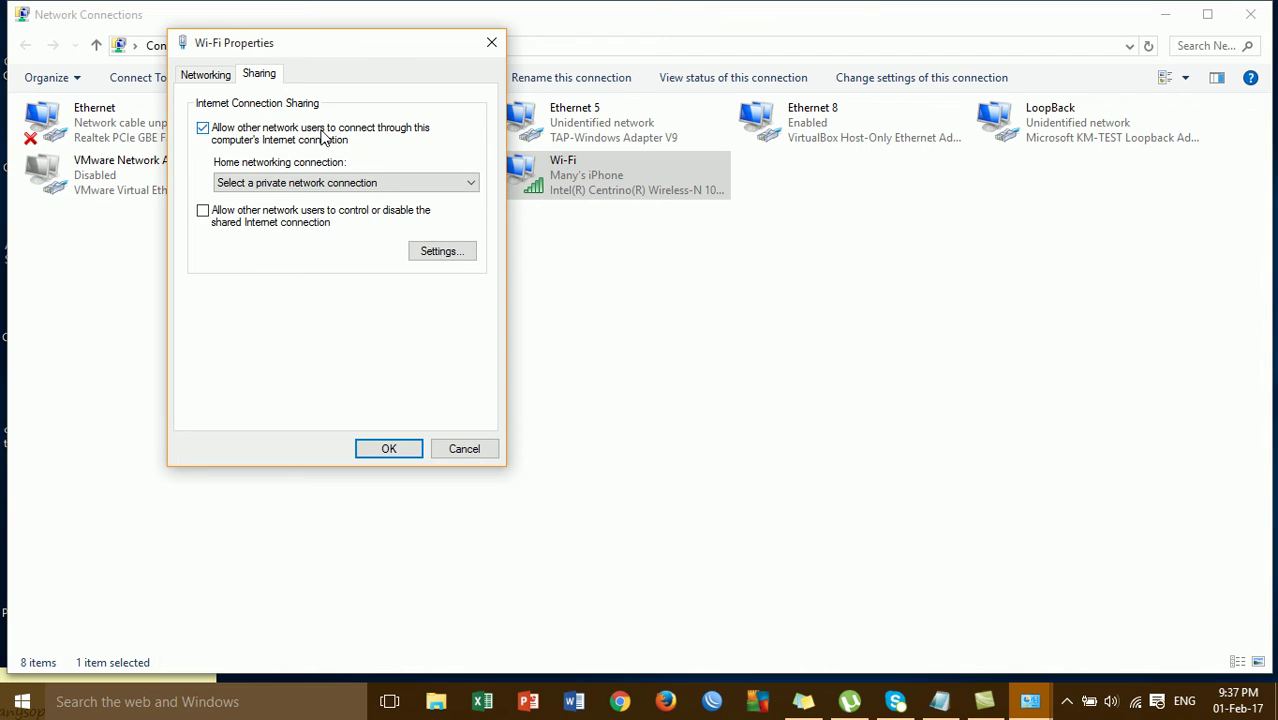
click(323, 187)
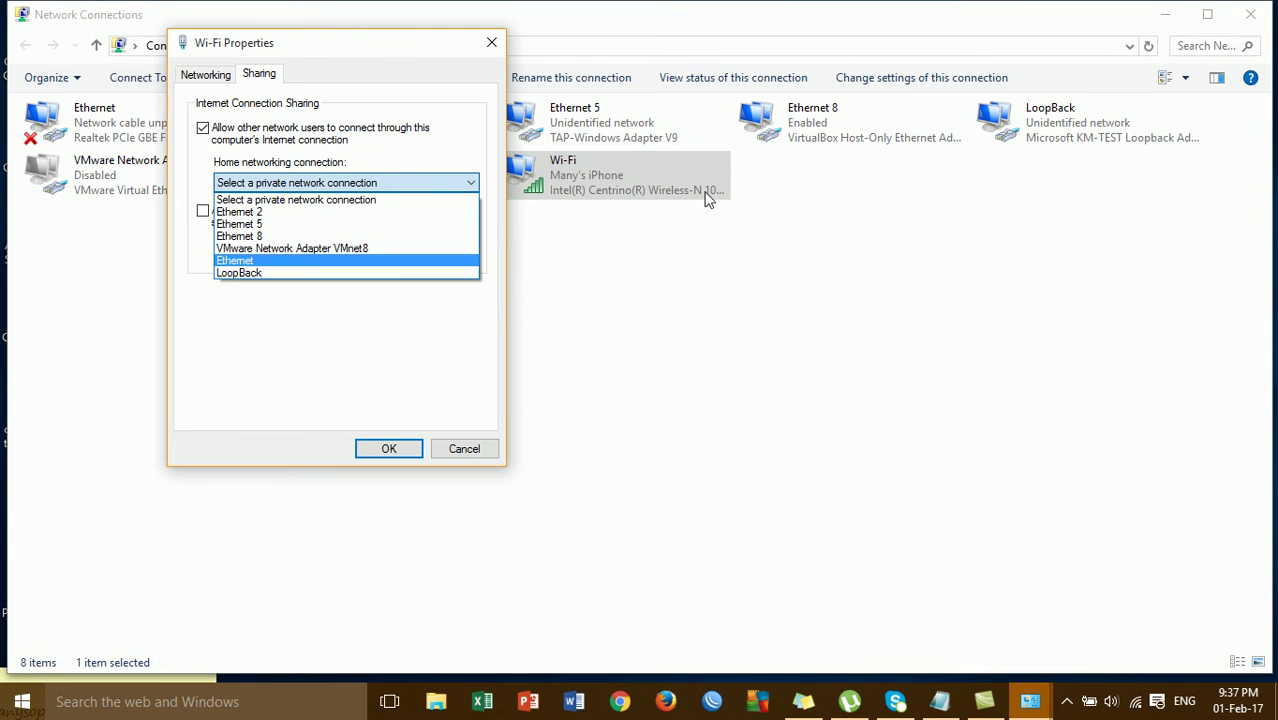
click(254, 272)
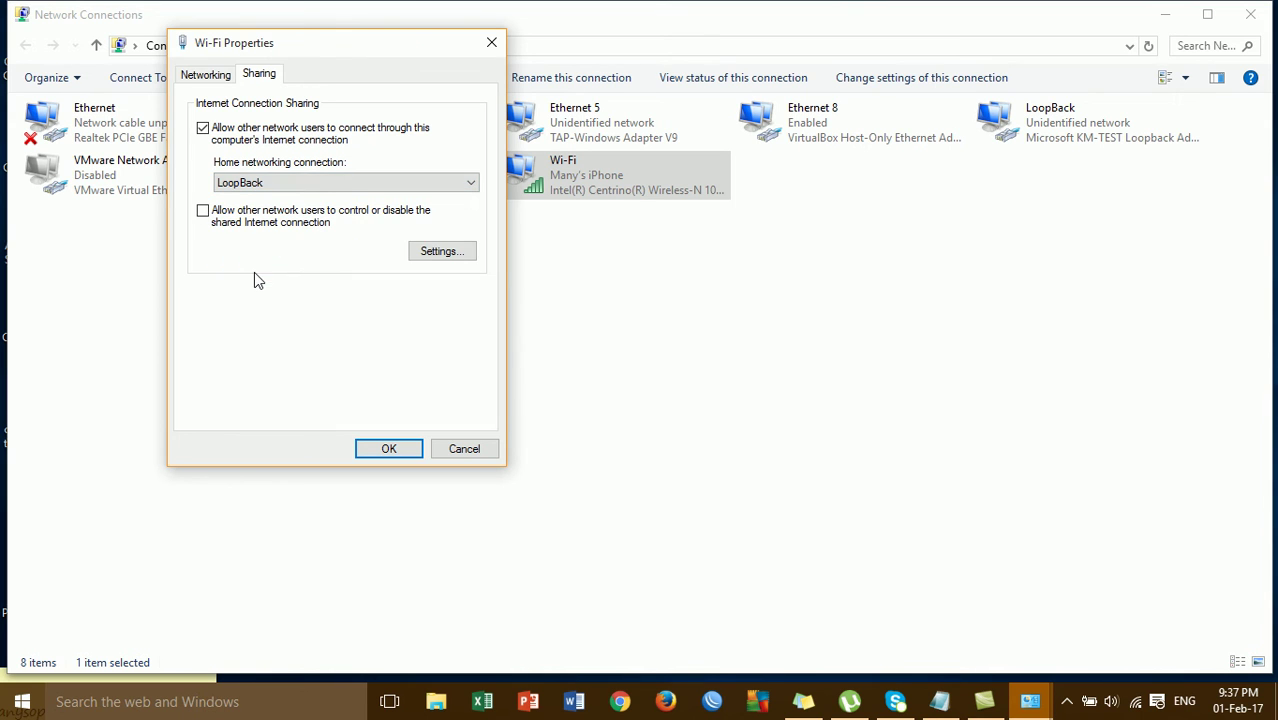
click(395, 448)
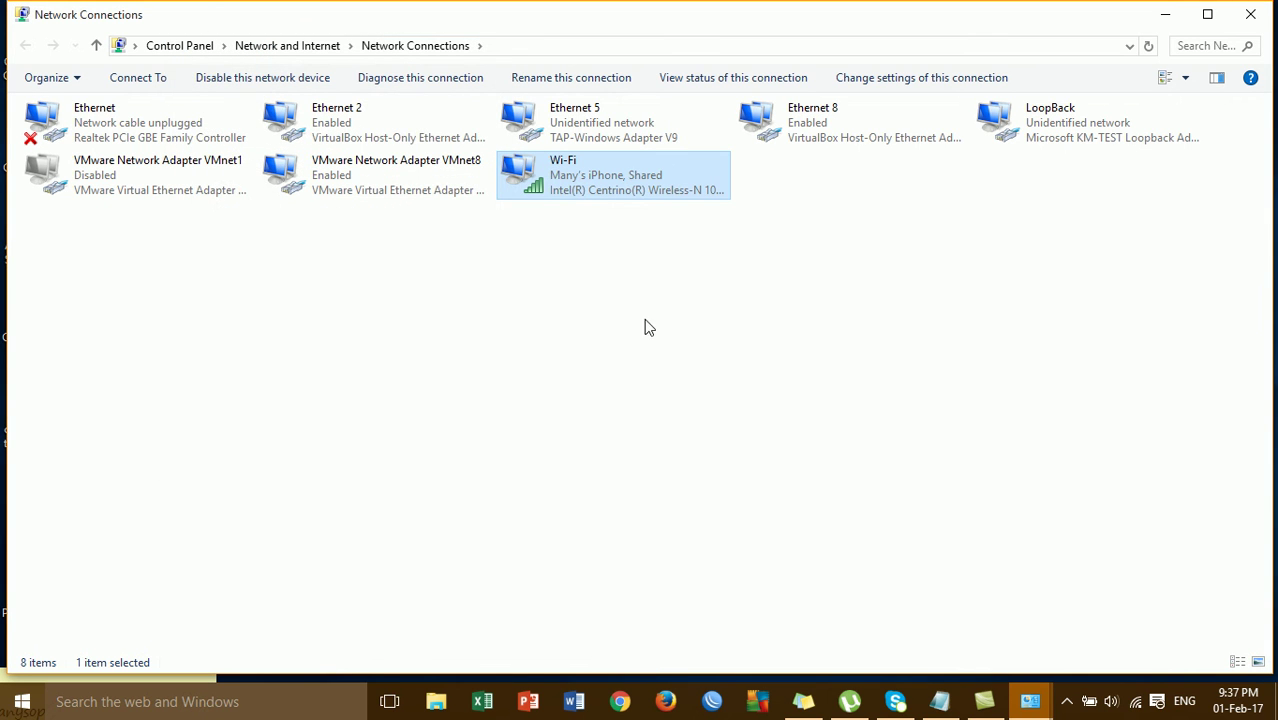
right_click(914, 243)
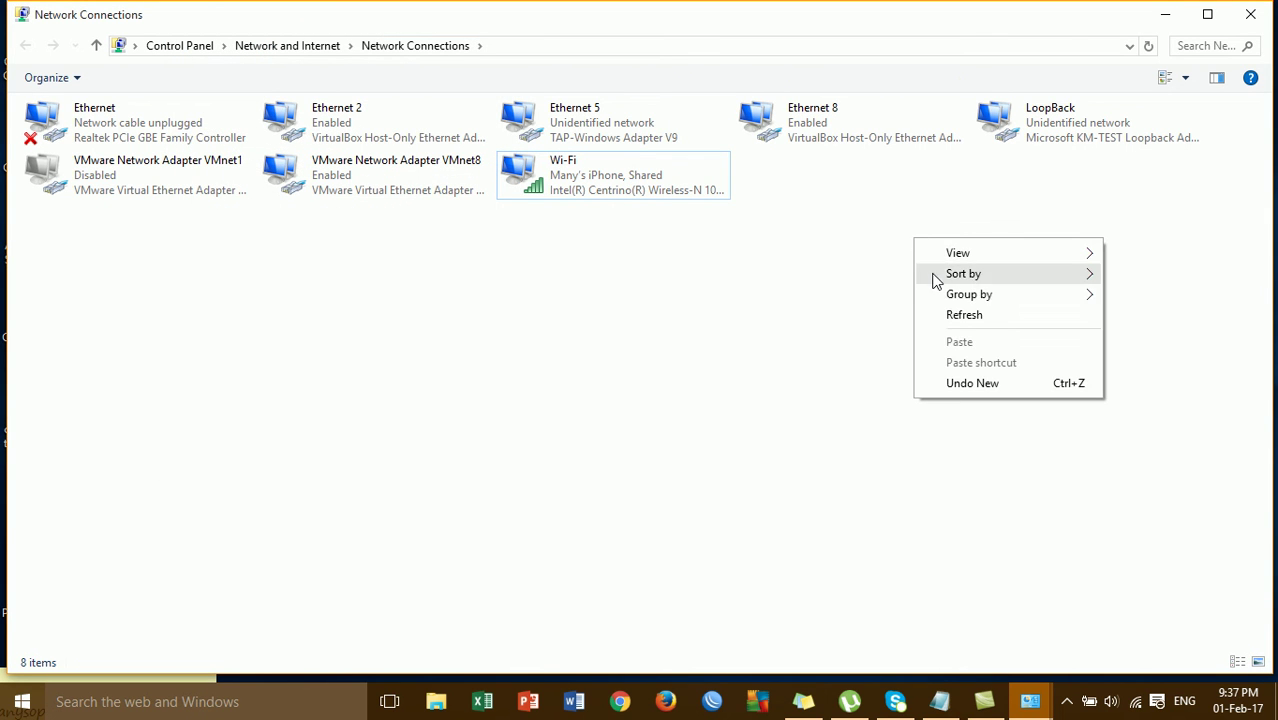
click(944, 315)
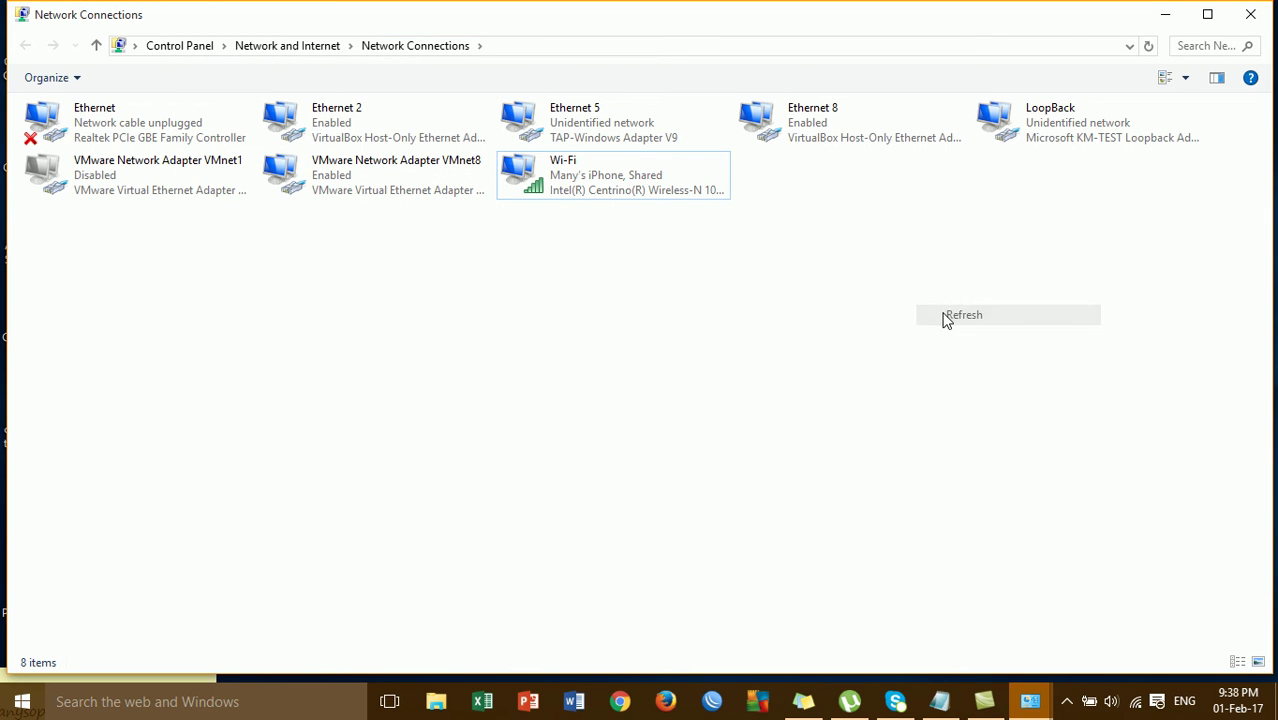
click(1028, 134)
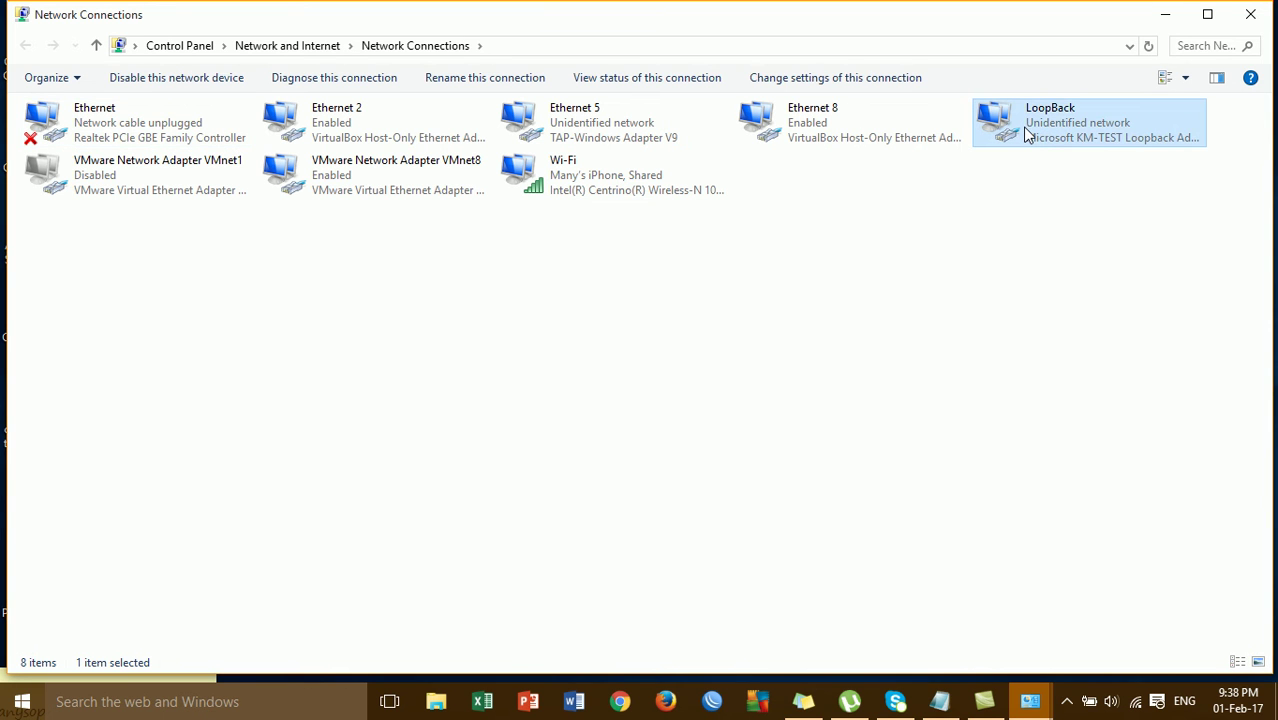
right_click(1026, 134)
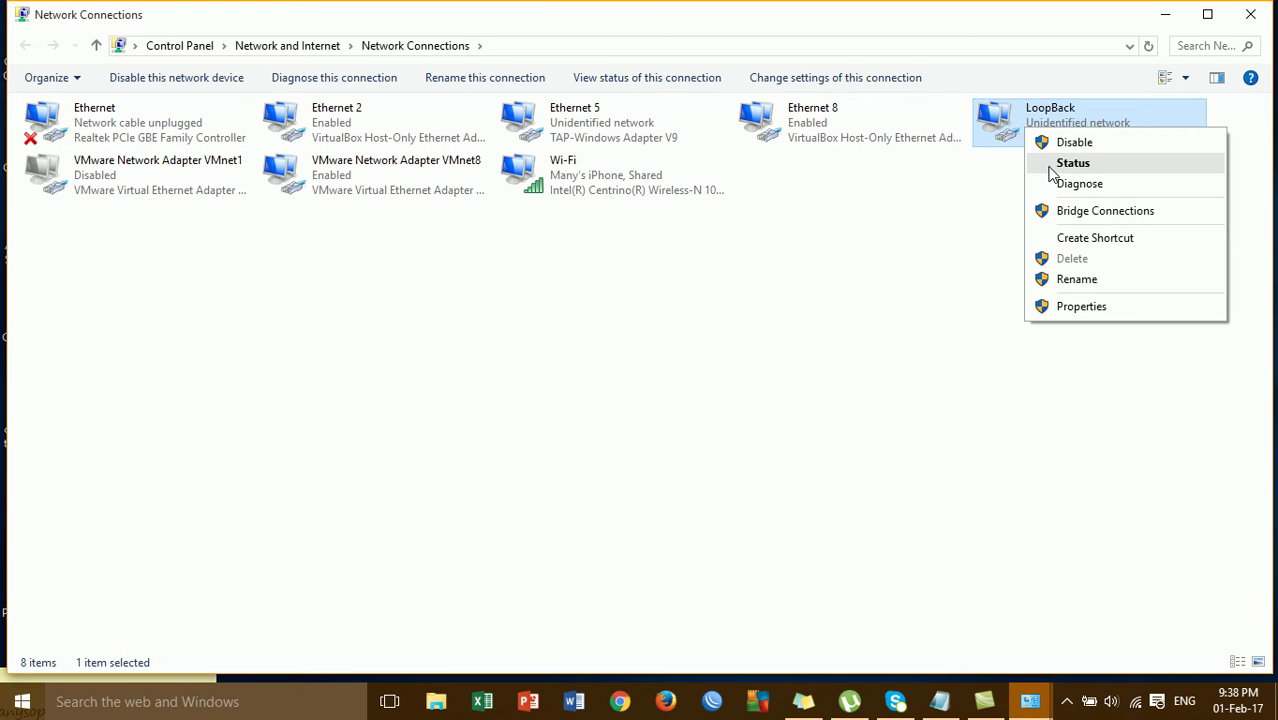
click(1050, 166)
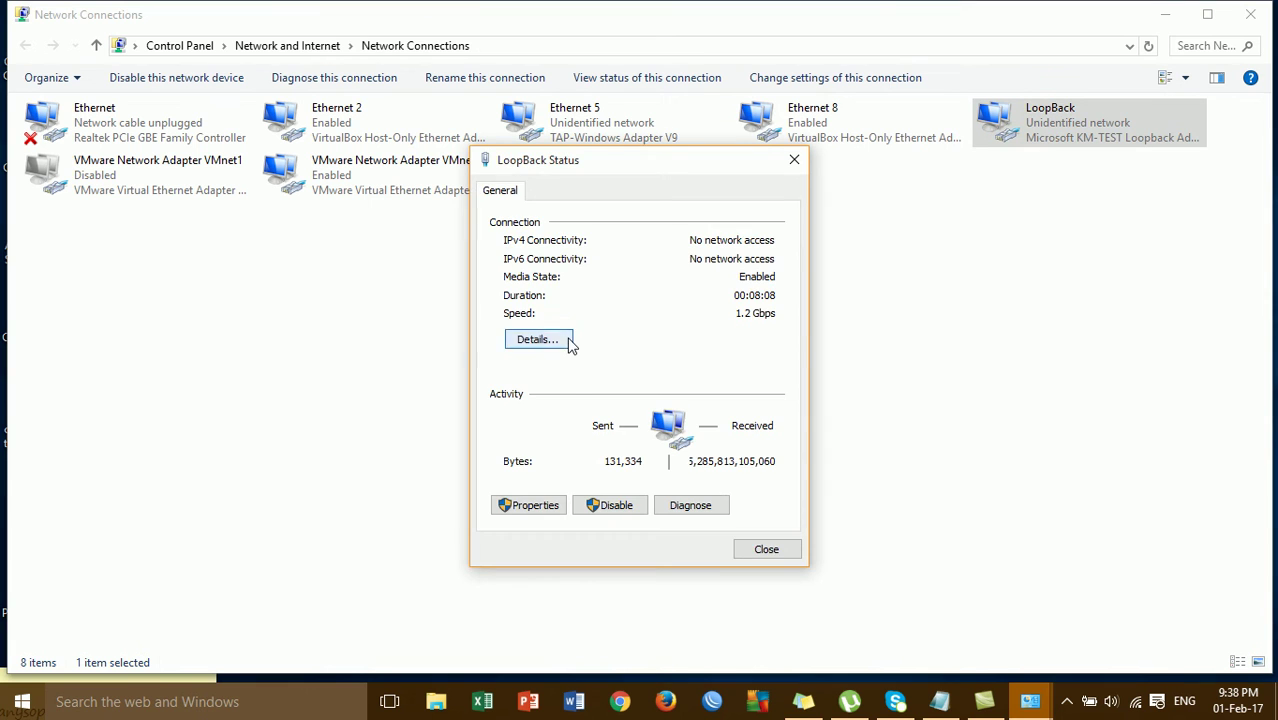
click(567, 341)
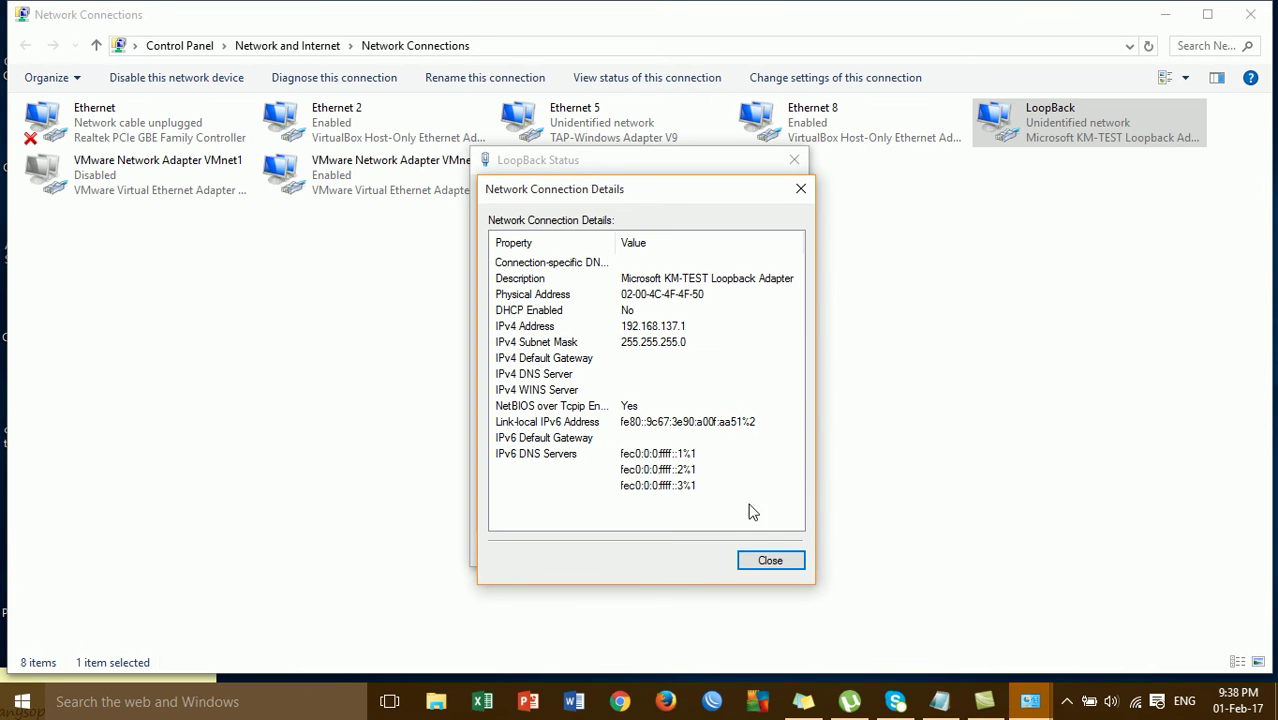
click(769, 560)
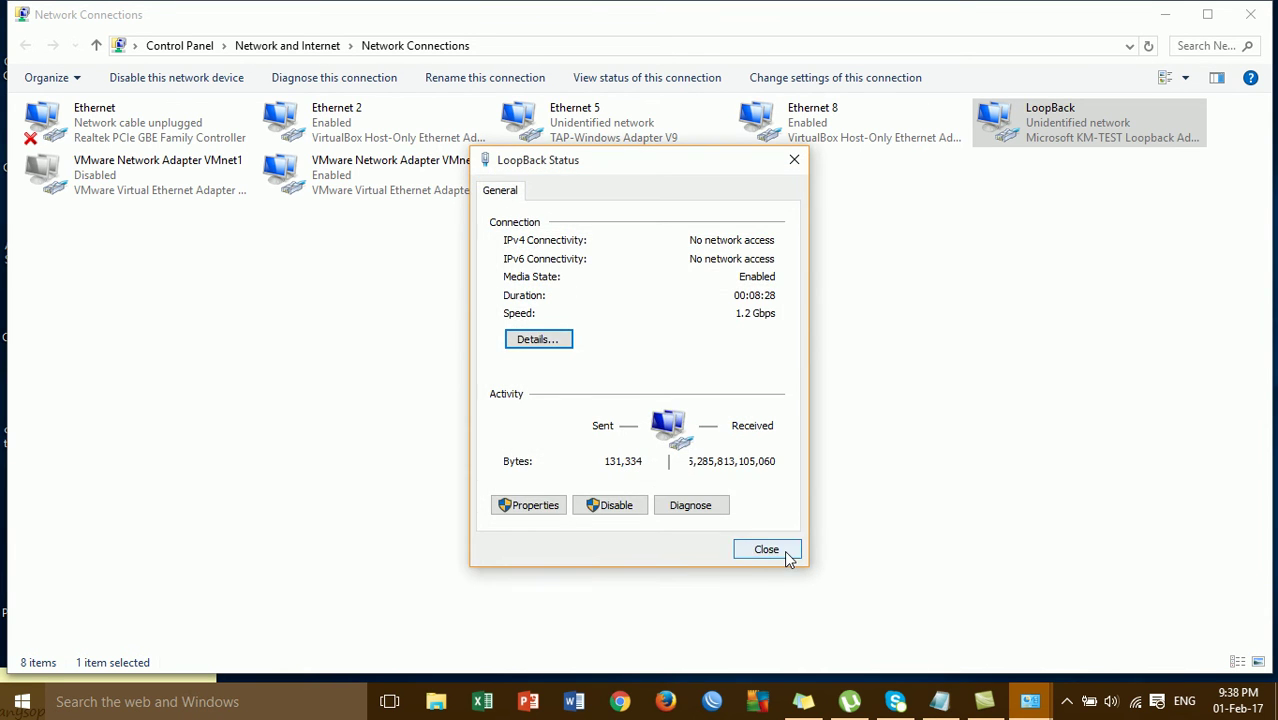
click(786, 555)
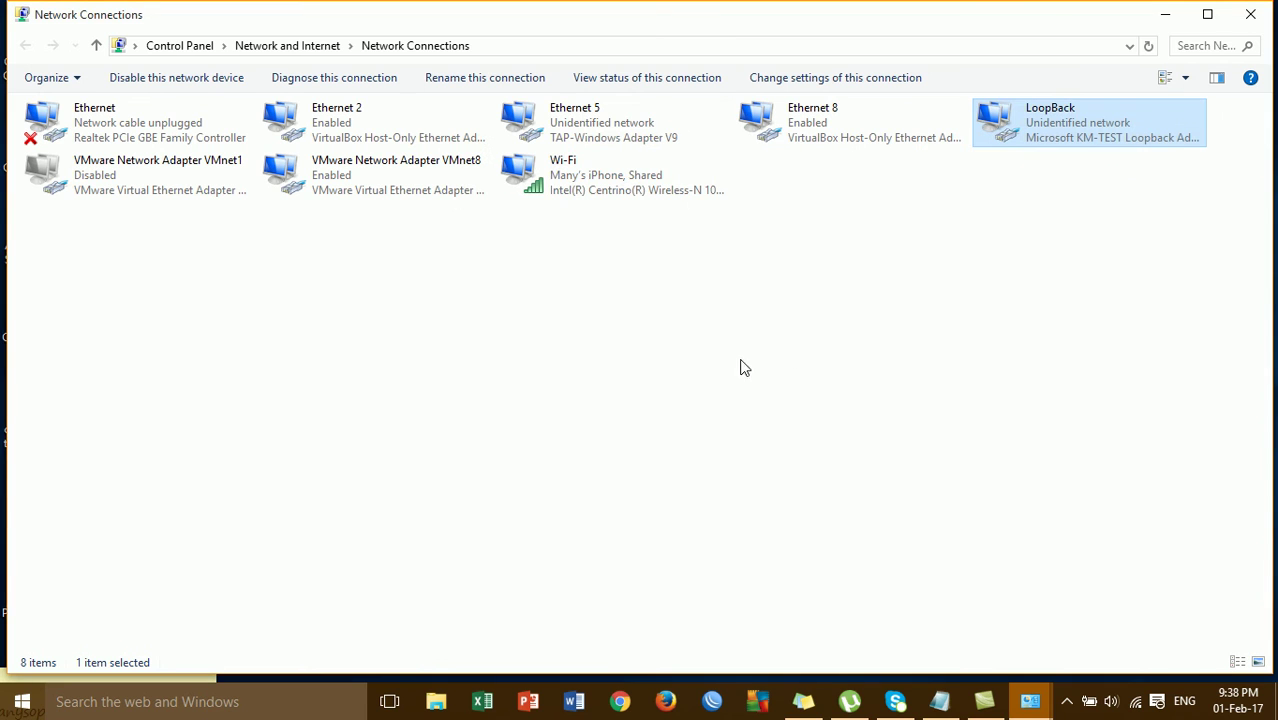
click(649, 185)
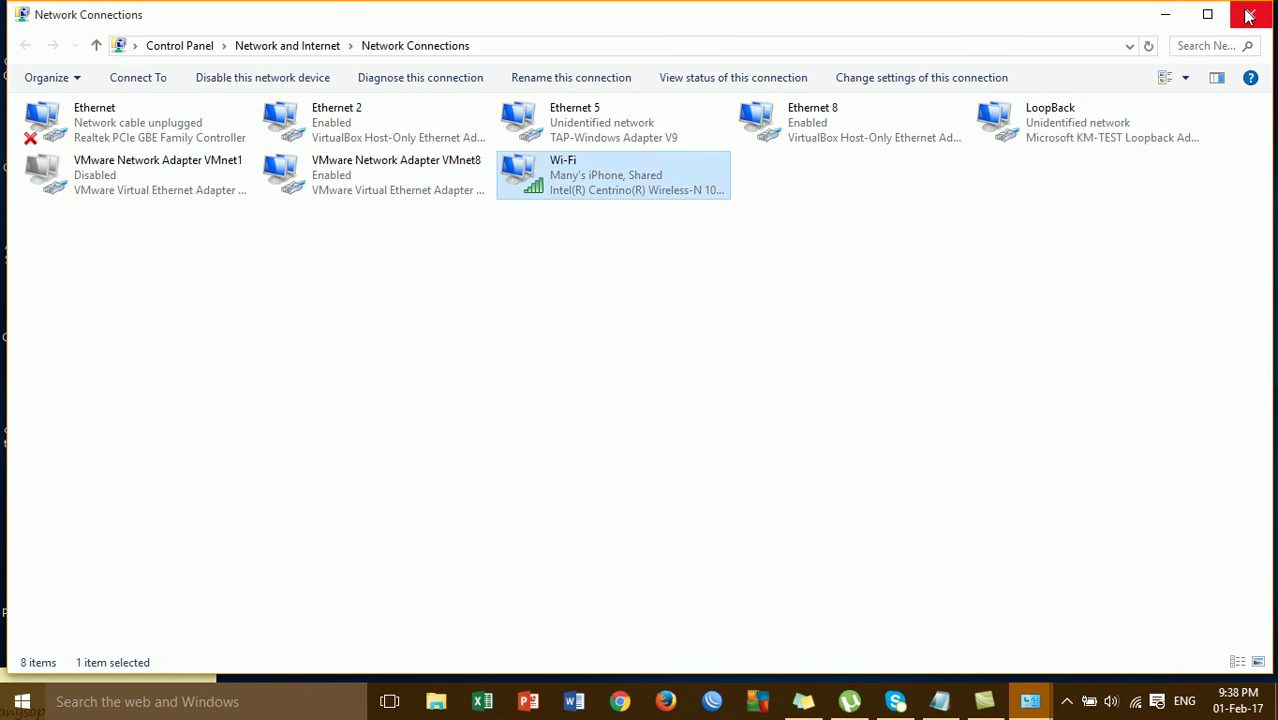
- Close the Network Connections and Network and Sharing Center windows
click(1250, 14)
click(1252, 12)
click(1250, 14)
click(1252, 12)
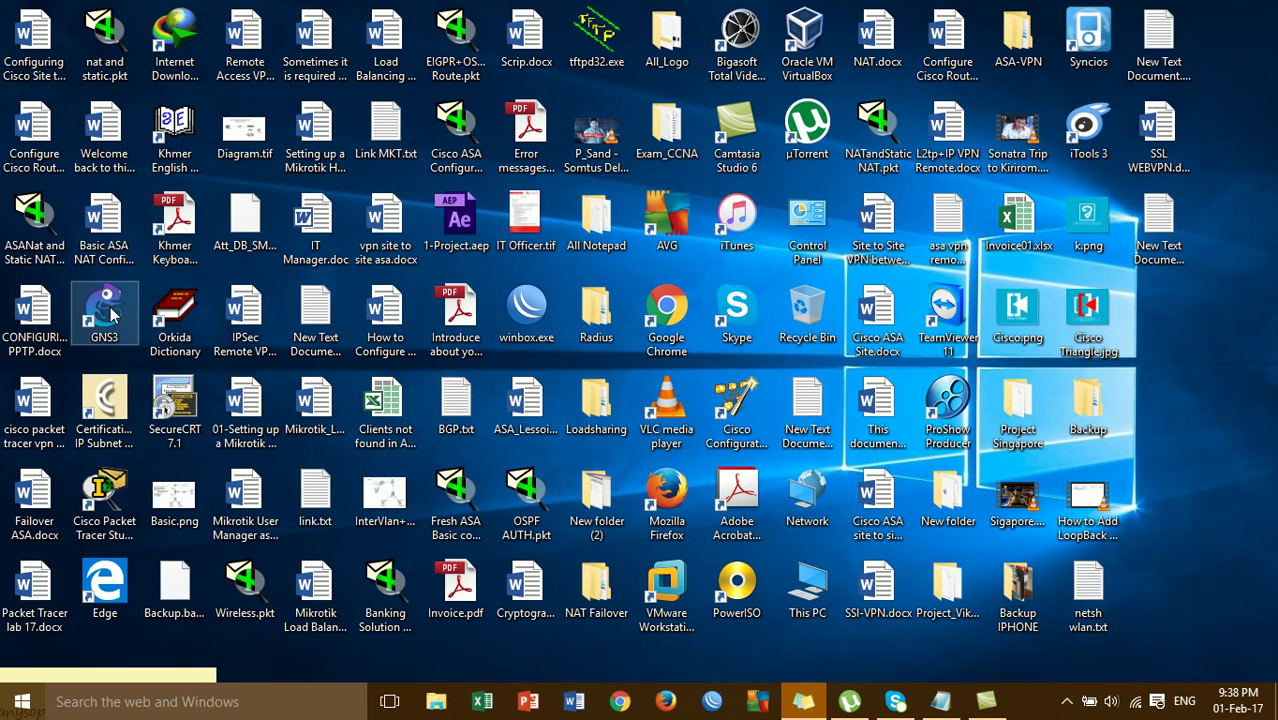
- Launch GNS3, cancel the new project prompt, and minimize the program
double_click(111, 314)
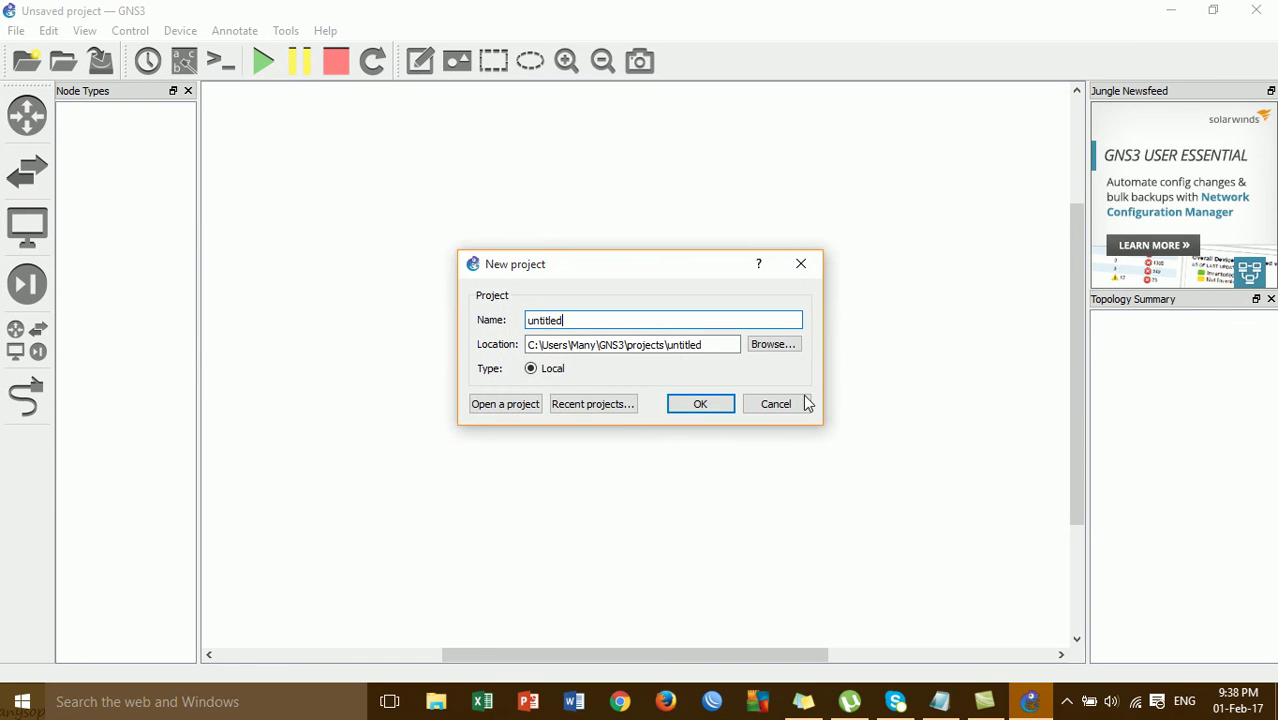
click(803, 403)
click(1166, 17)
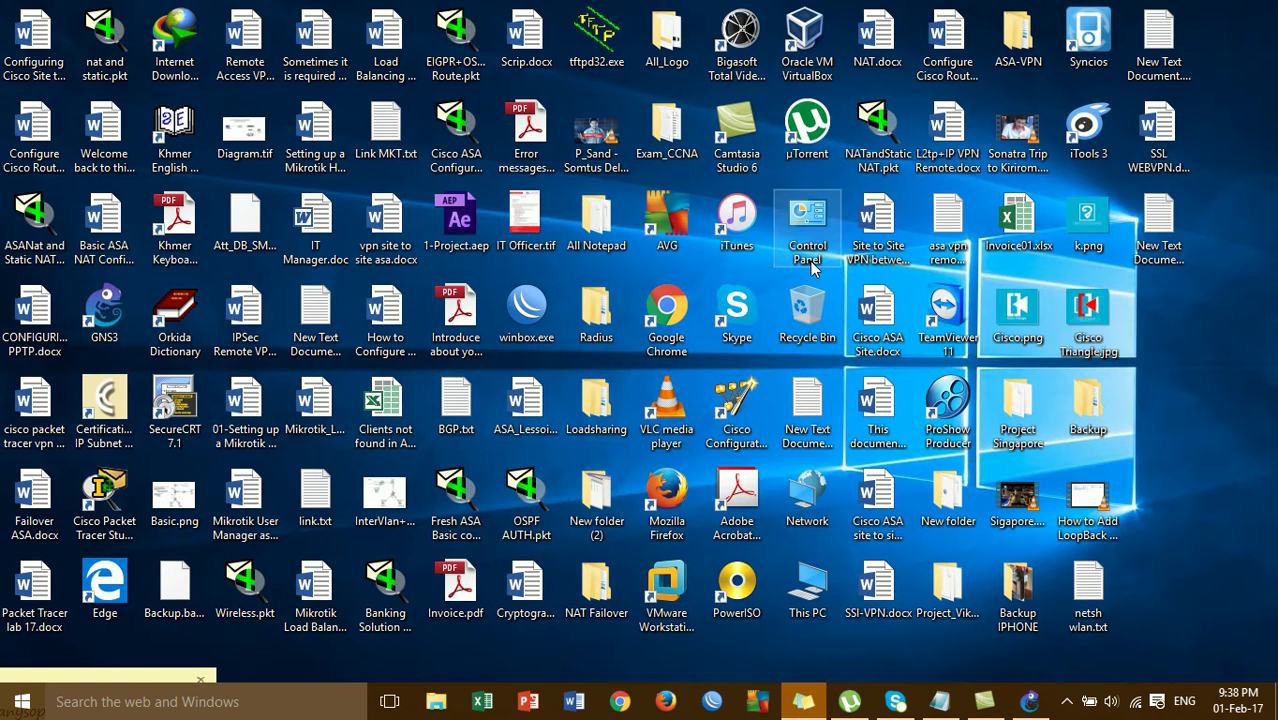
- Check the powered-off machines in VirtualBox Manager, then bring GNS3 back to the front
click(806, 48)
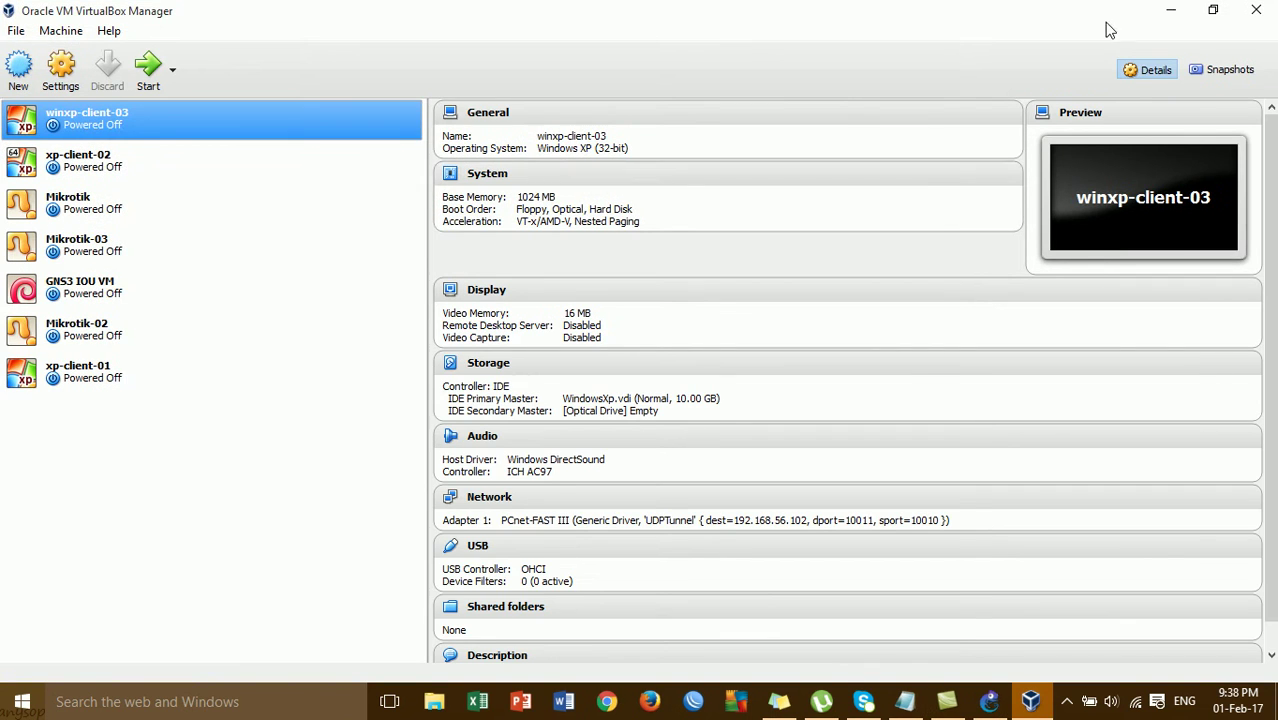
click(1172, 12)
click(989, 701)
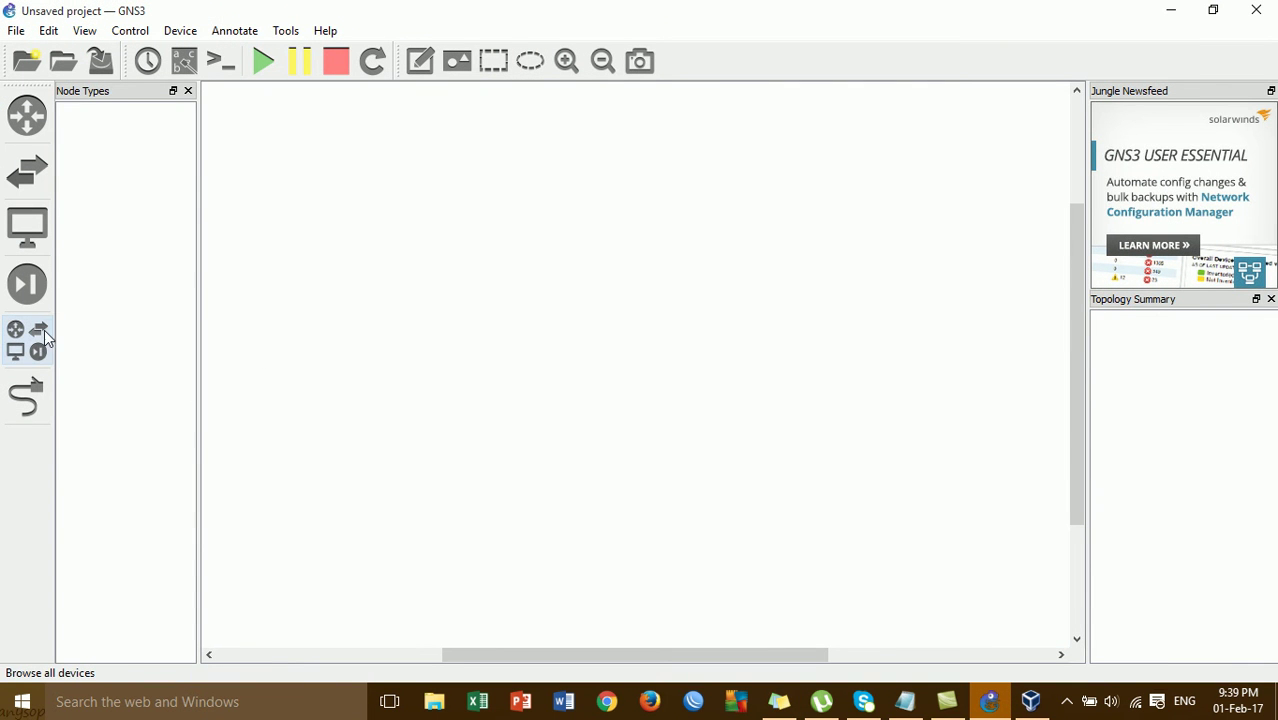
- From All devices, place Ethernet switch SW1 and Cloud 1 on the canvas using the local server
click(43, 332)
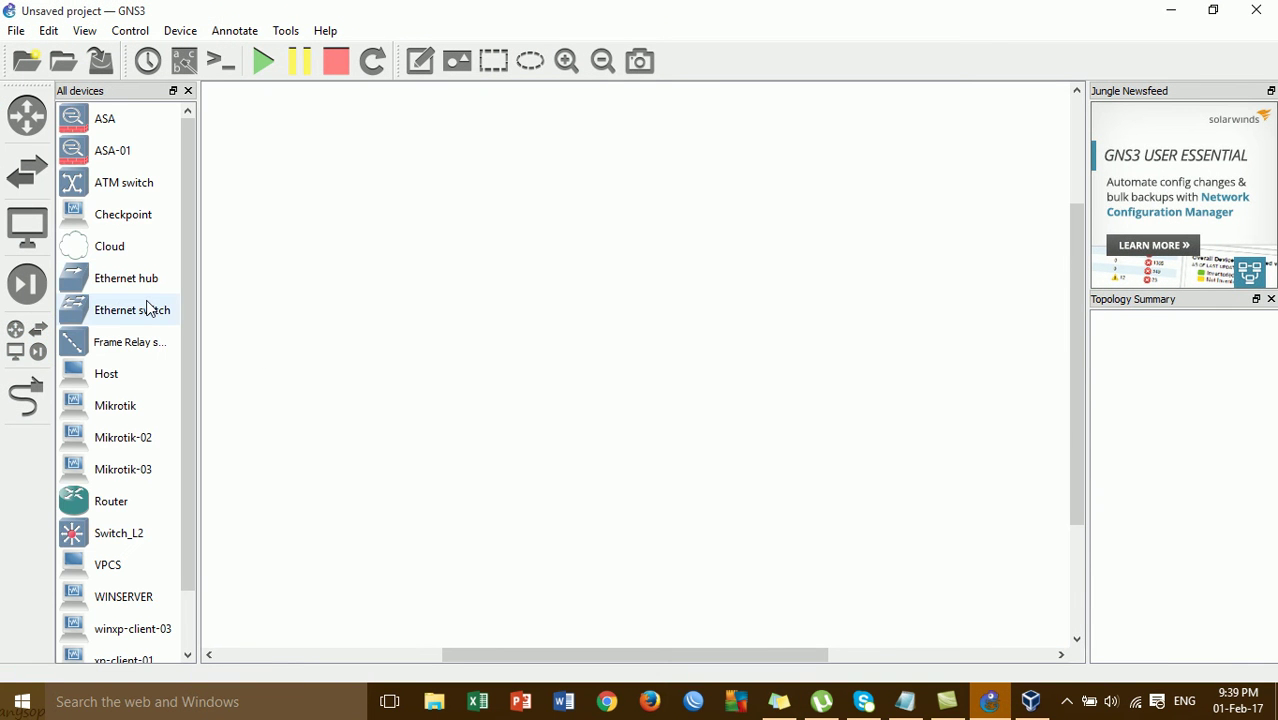
drag(247, 193, 444, 278)
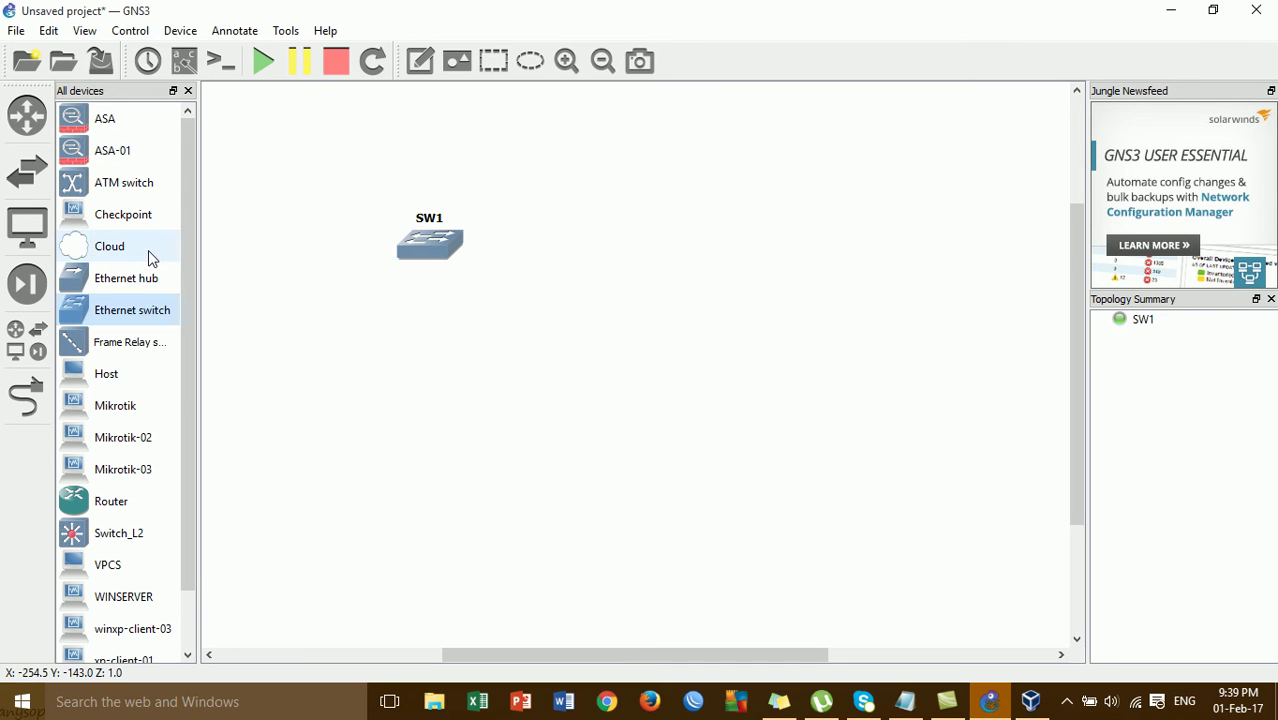
drag(143, 255, 655, 154)
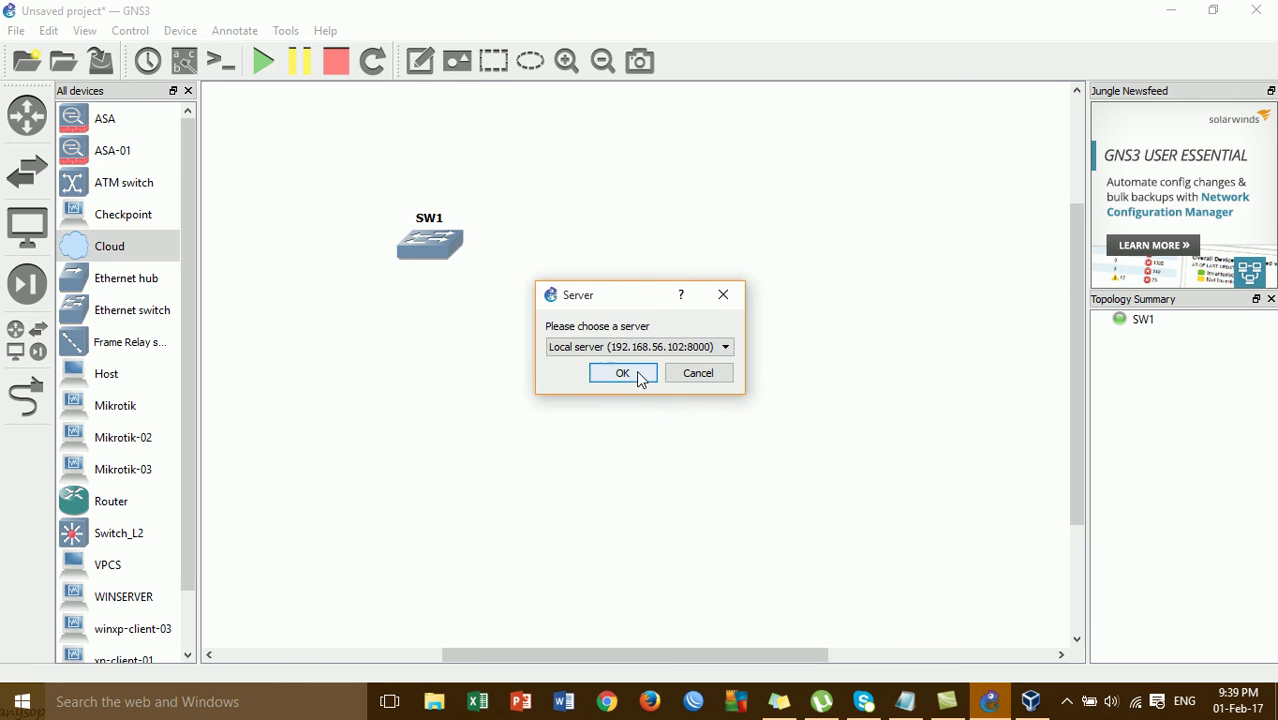
click(640, 377)
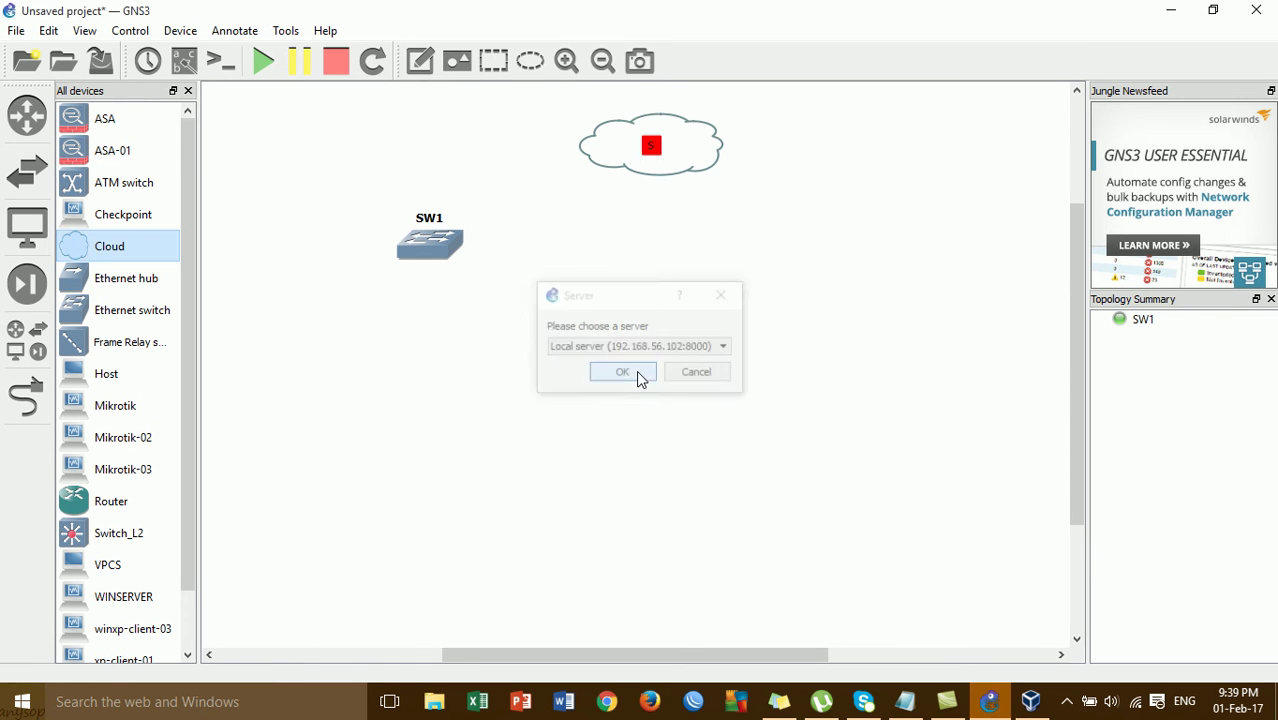
right_click(673, 150)
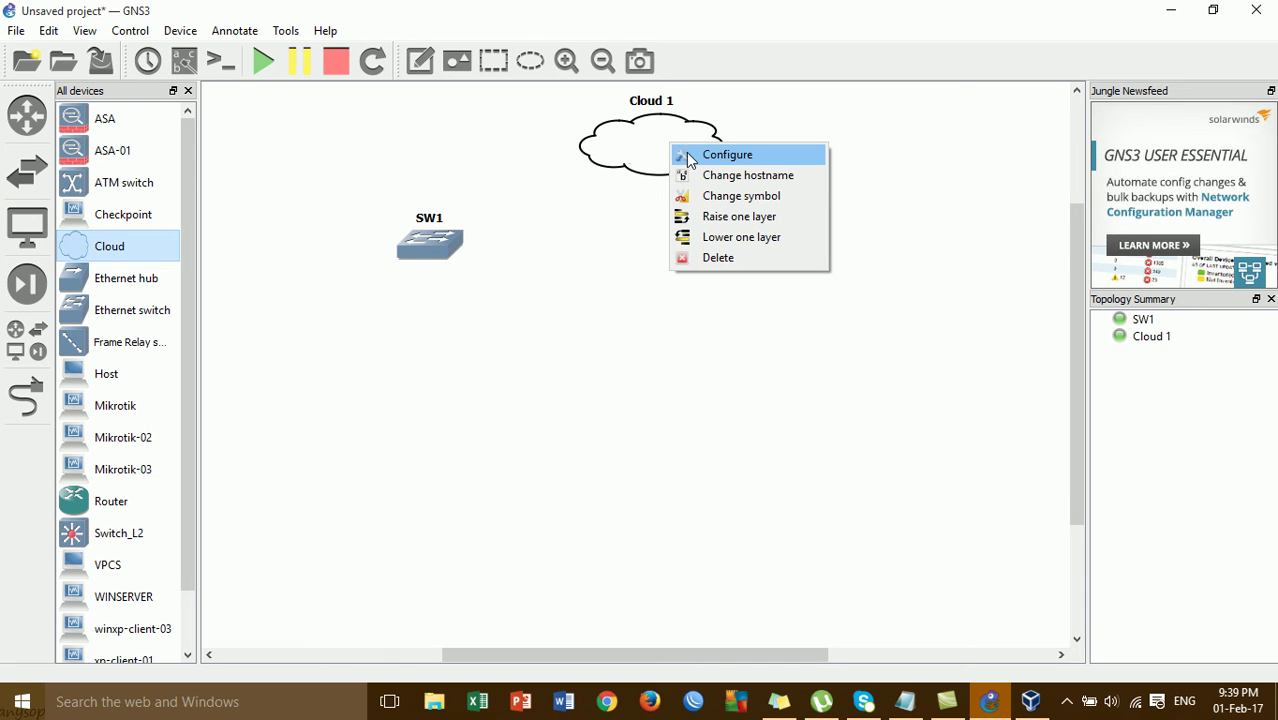
- Add the LoopBack adapter as Cloud 1's generic Ethernet NIO interface
click(690, 156)
click(408, 175)
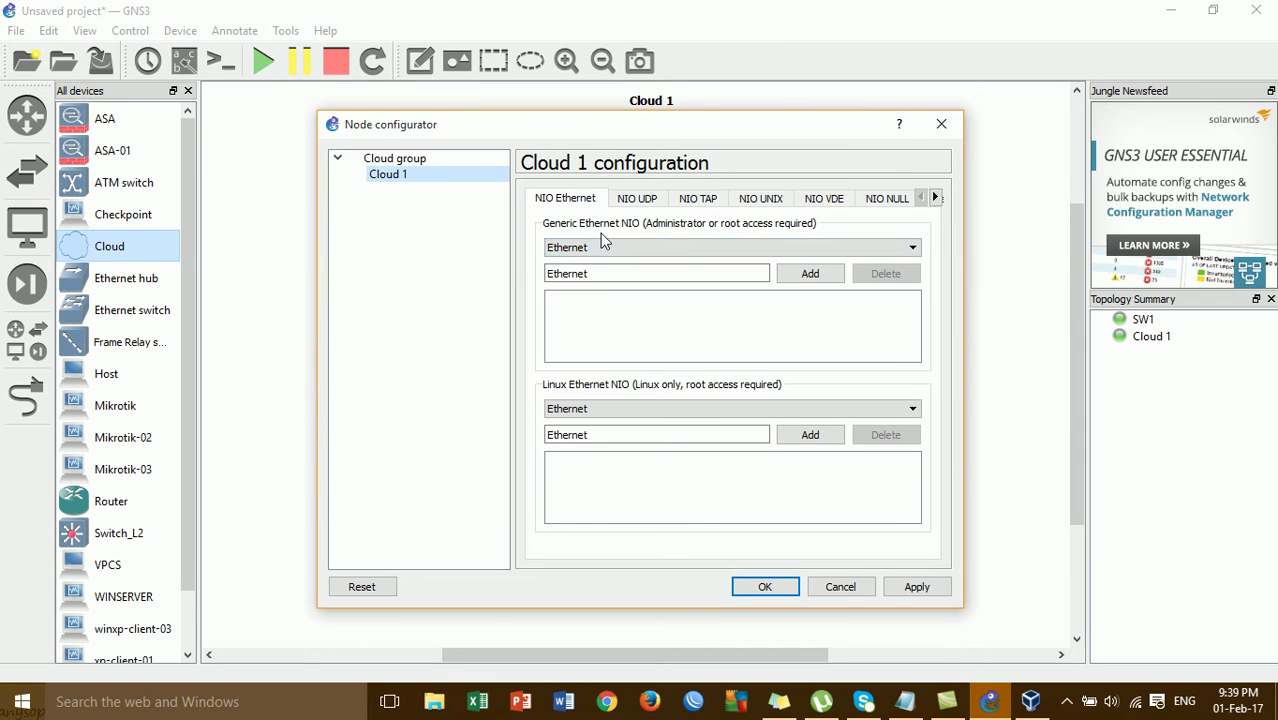
click(611, 249)
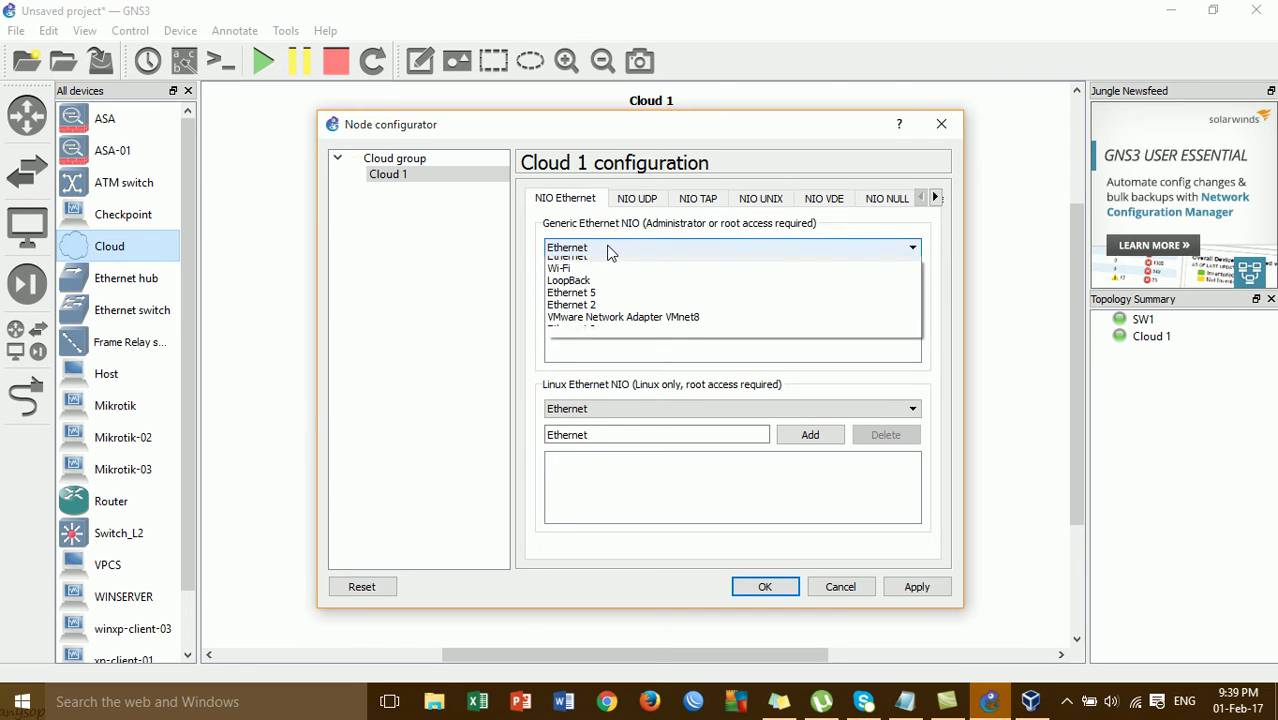
click(611, 289)
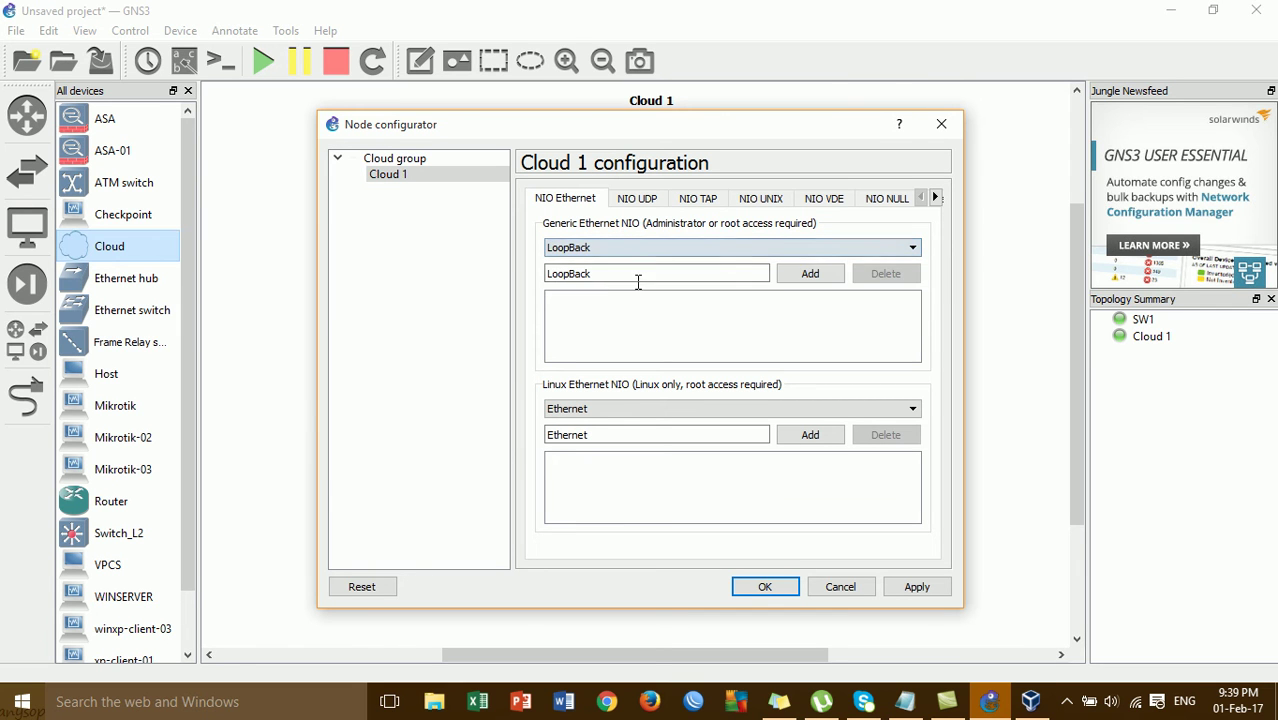
click(807, 276)
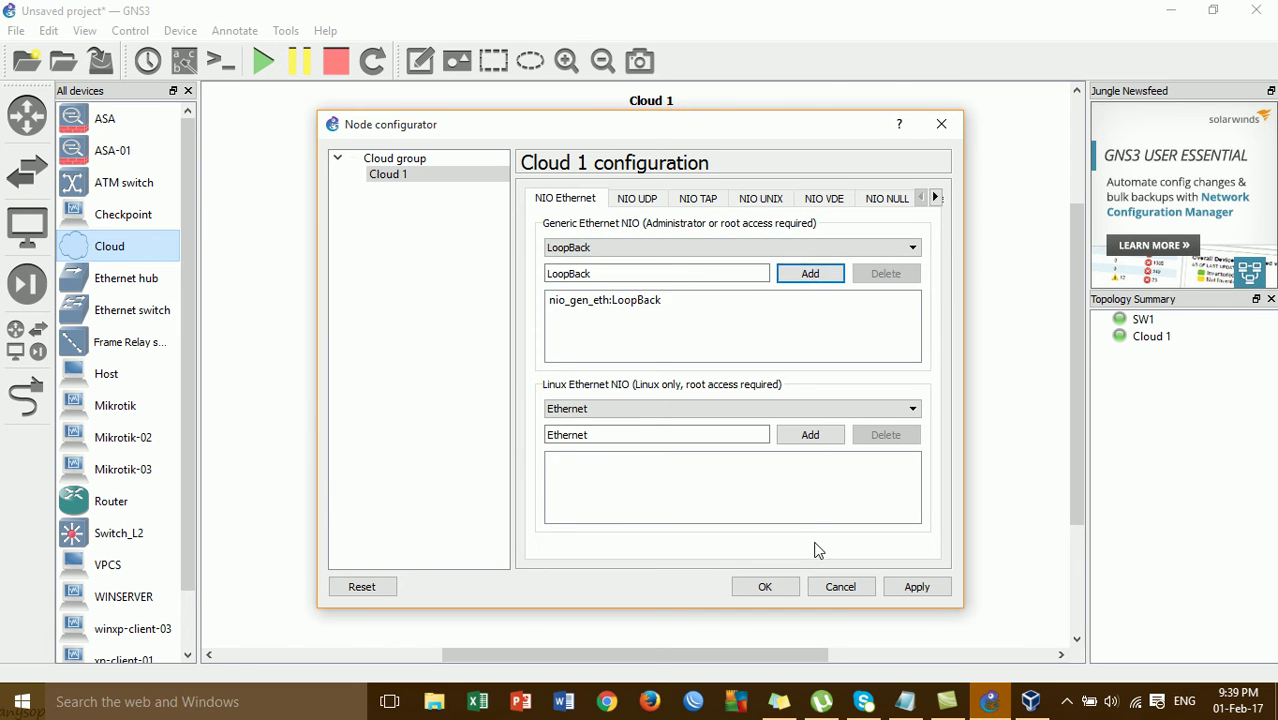
click(765, 587)
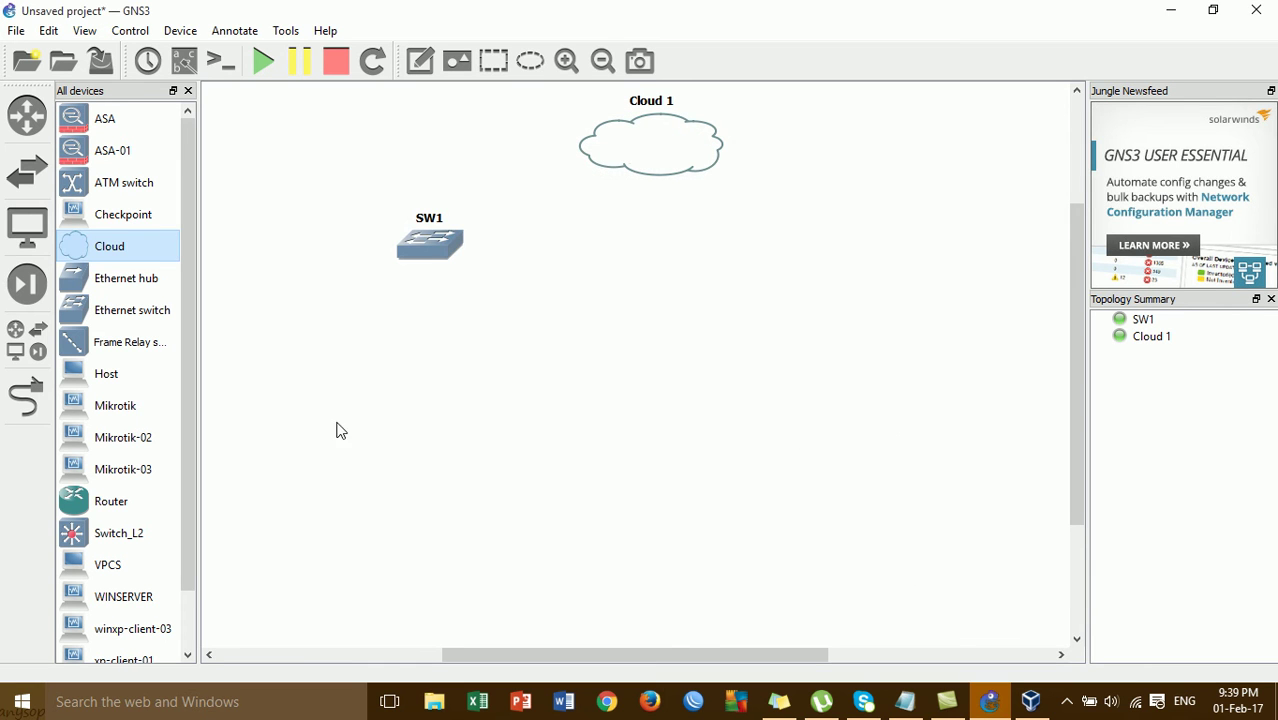
- Link SW1 port 1 to Cloud 1's nio_gen_eth:LoopBack interface
click(28, 398)
click(436, 241)
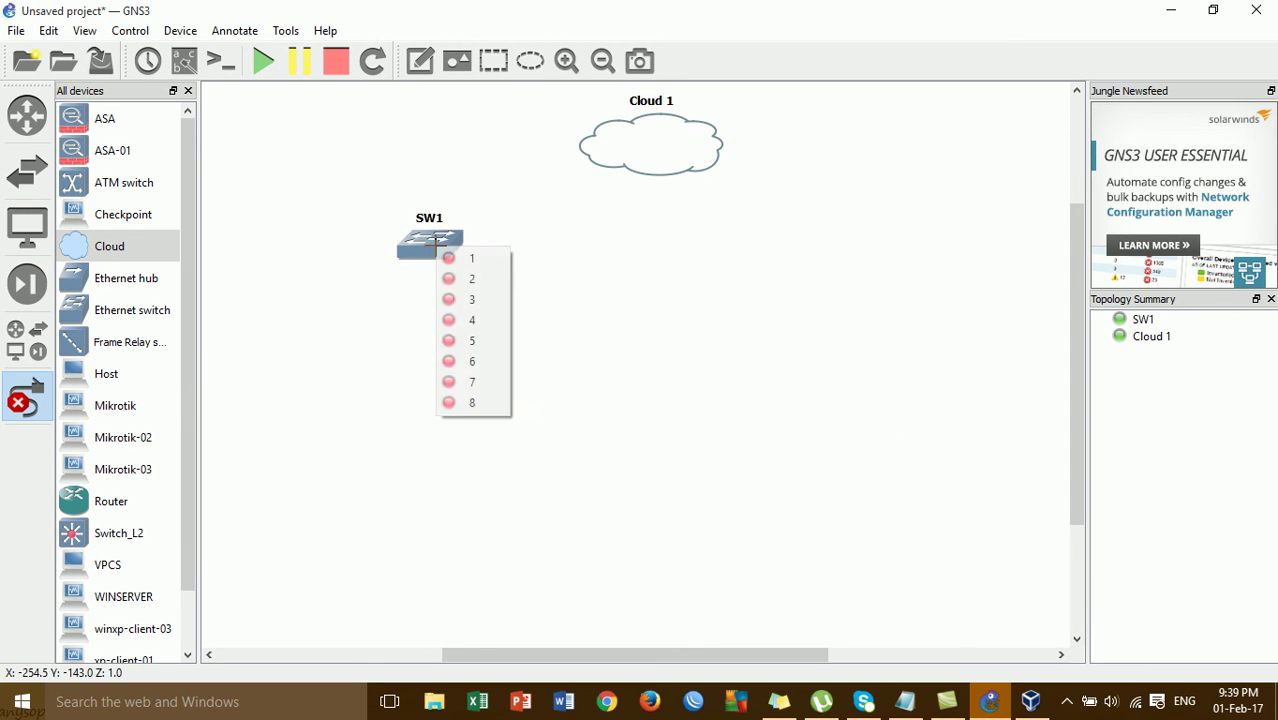
click(455, 258)
click(658, 140)
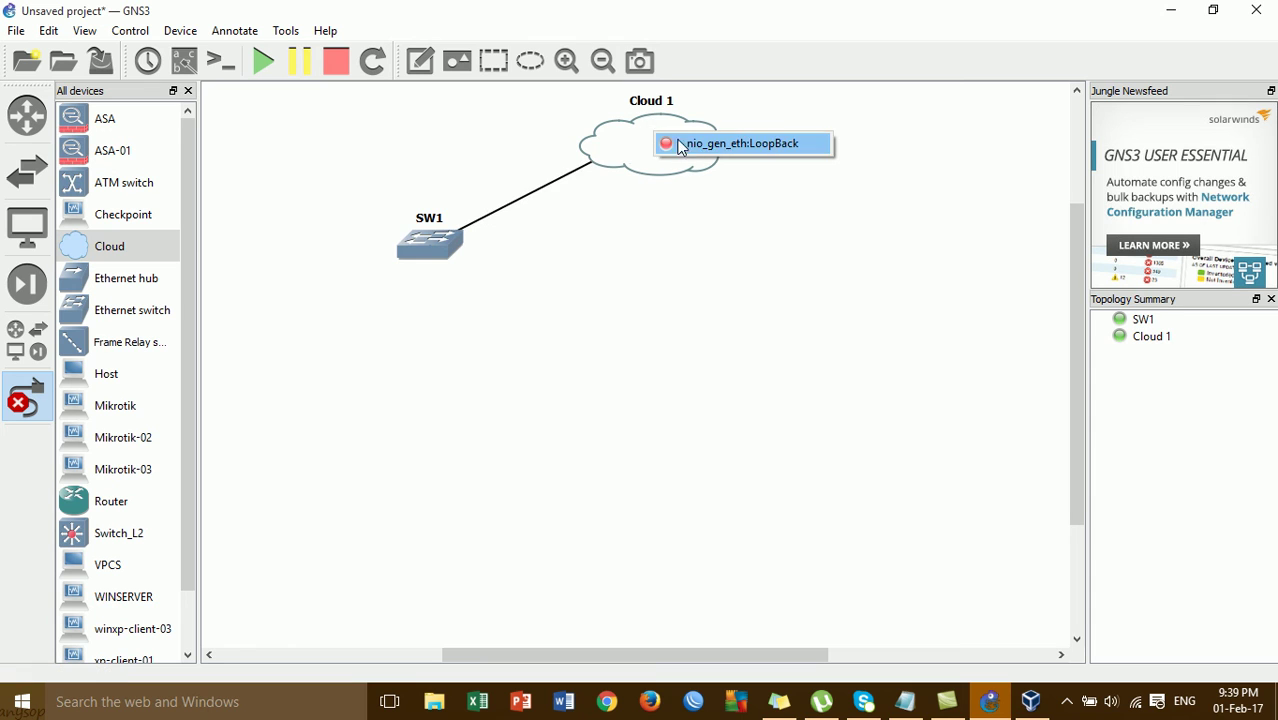
click(682, 146)
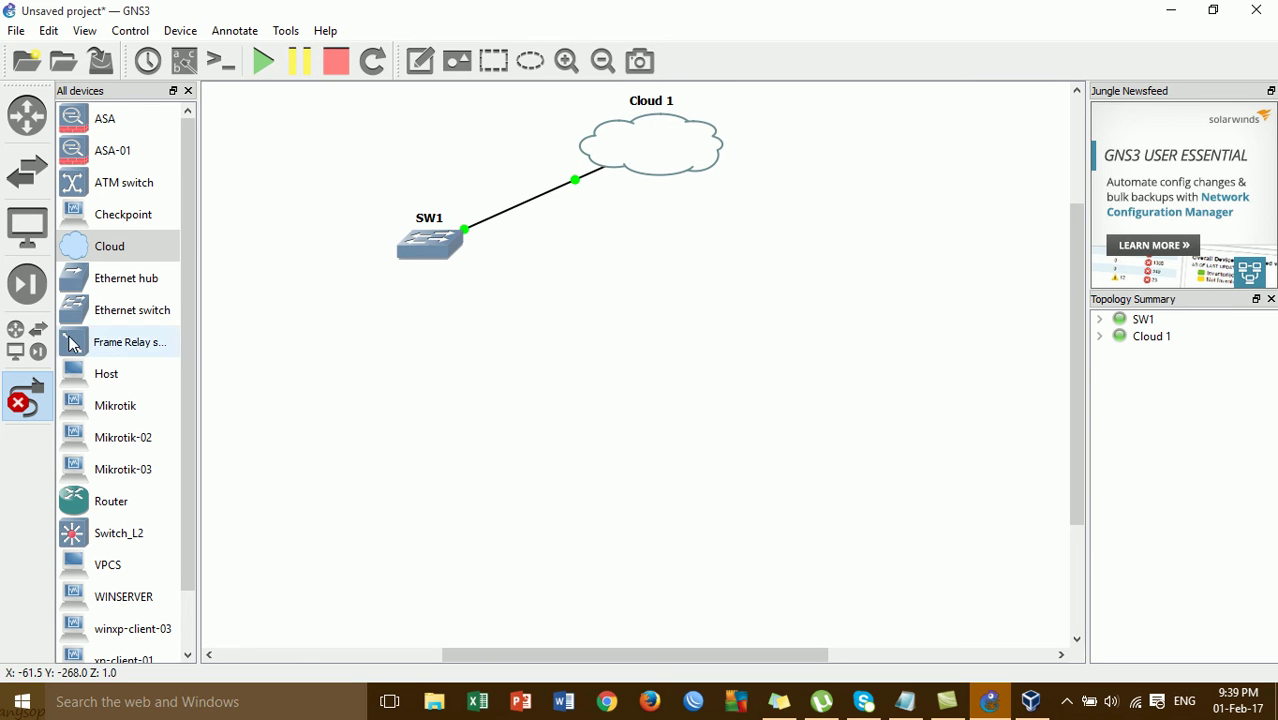
- Add the Mikrotik router below SW1 and link SW1 to Mikrotik Ethernet0
click(28, 398)
drag(445, 250, 476, 236)
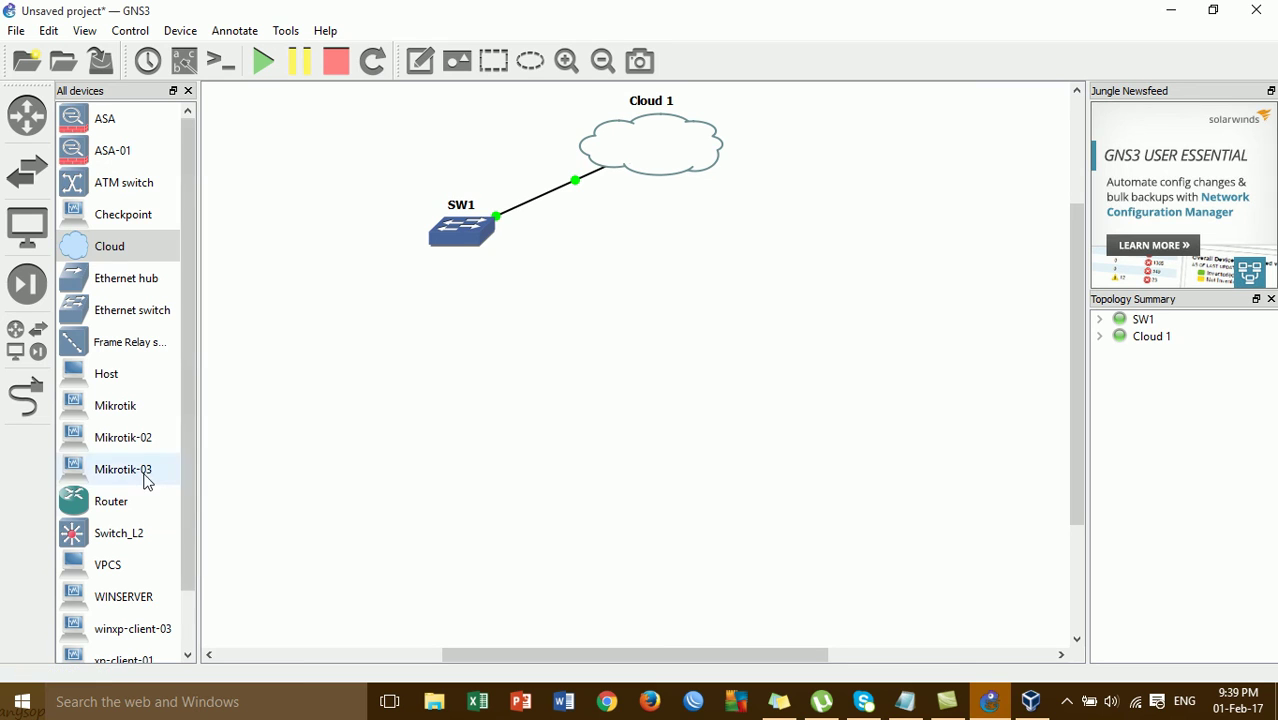
drag(141, 420, 478, 400)
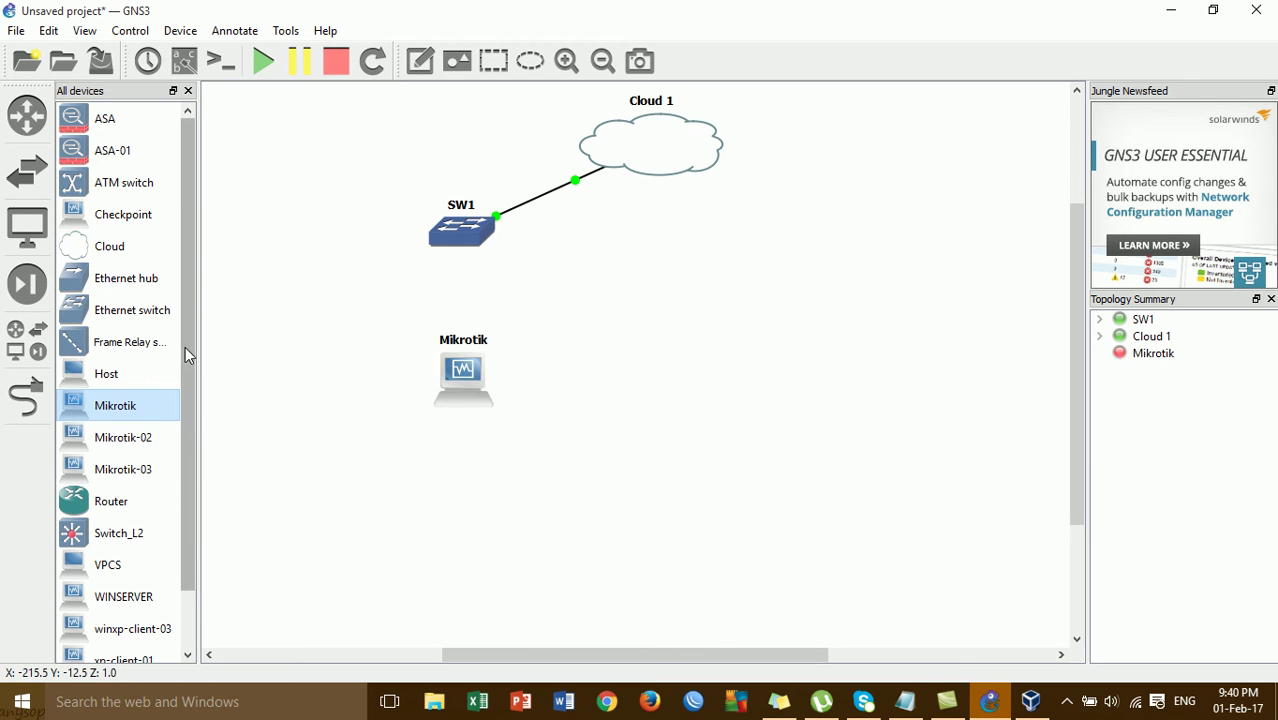
click(26, 396)
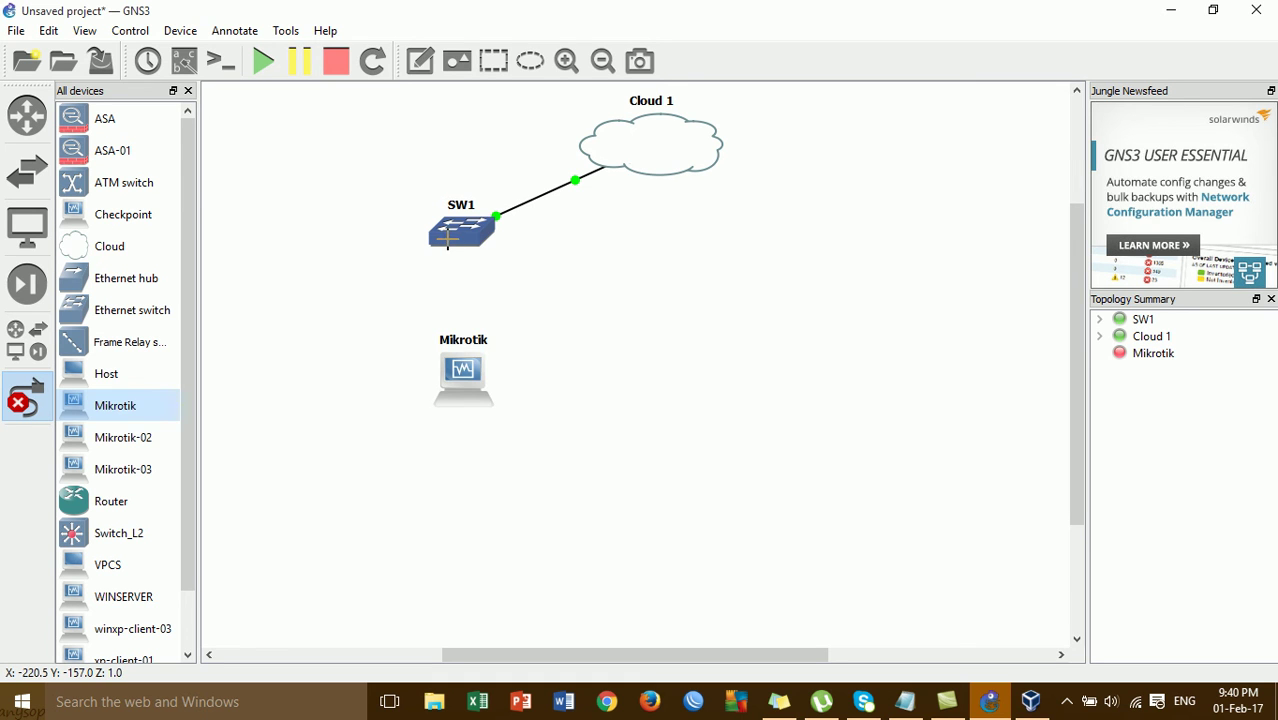
click(447, 237)
click(466, 270)
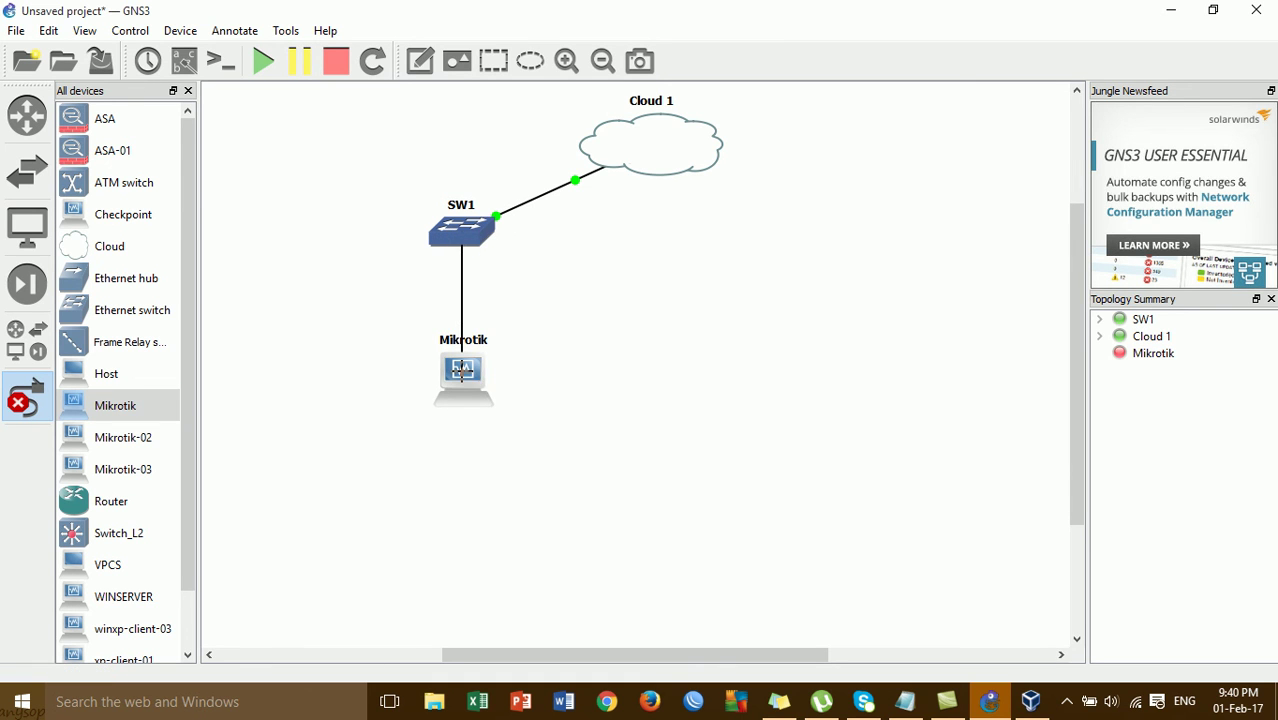
click(461, 370)
click(519, 384)
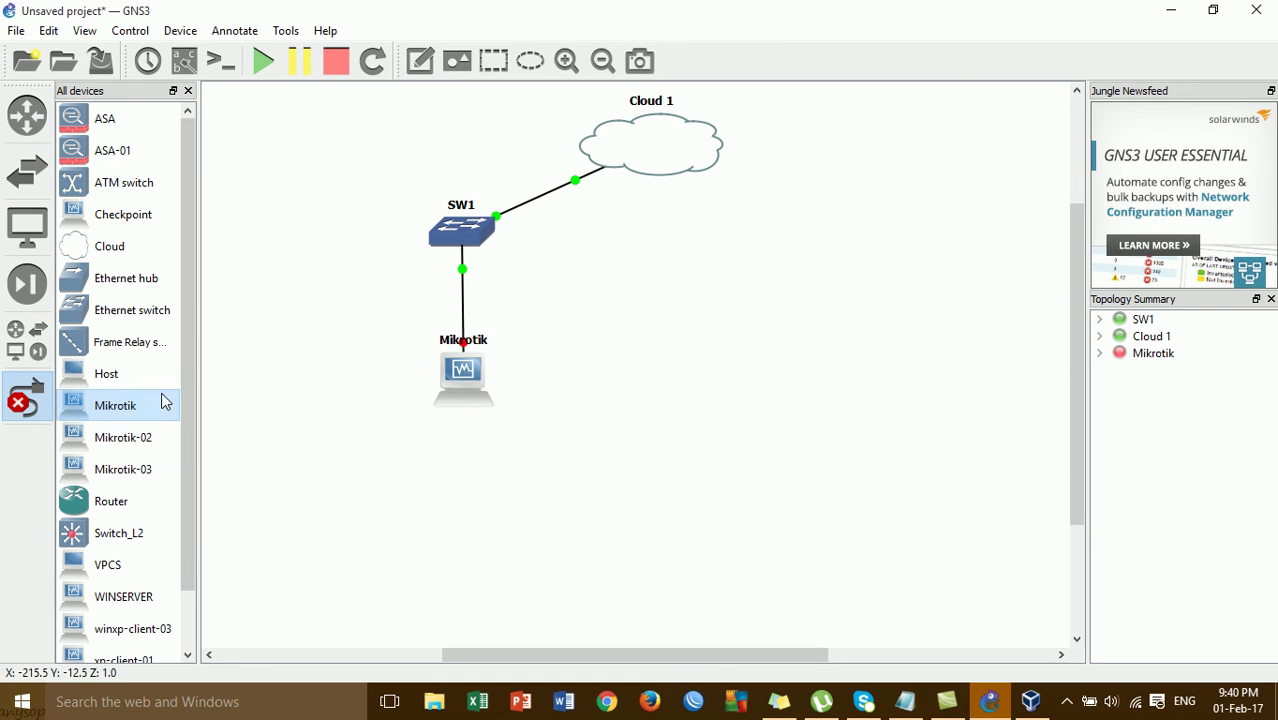
click(26, 396)
- Add switch SW2 below the Mikrotik and link Mikrotik Ethernet1 to SW2
drag(462, 383, 459, 355)
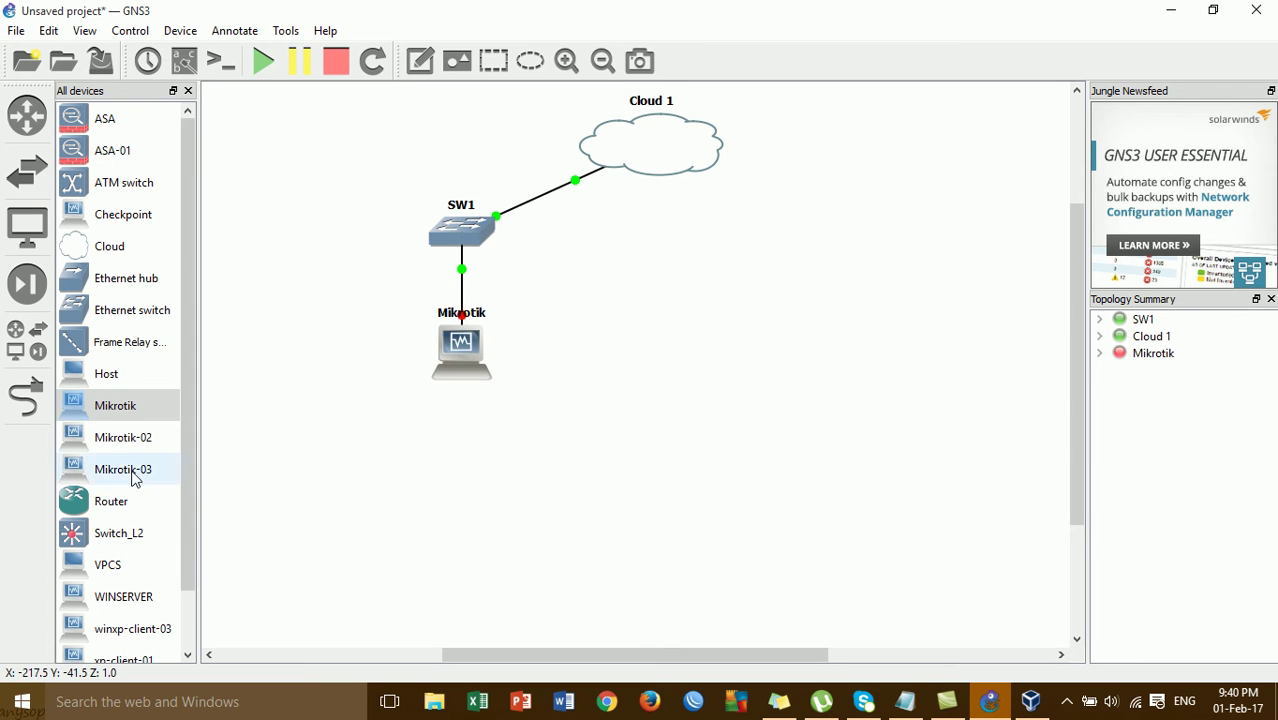
click(131, 312)
drag(131, 312, 470, 472)
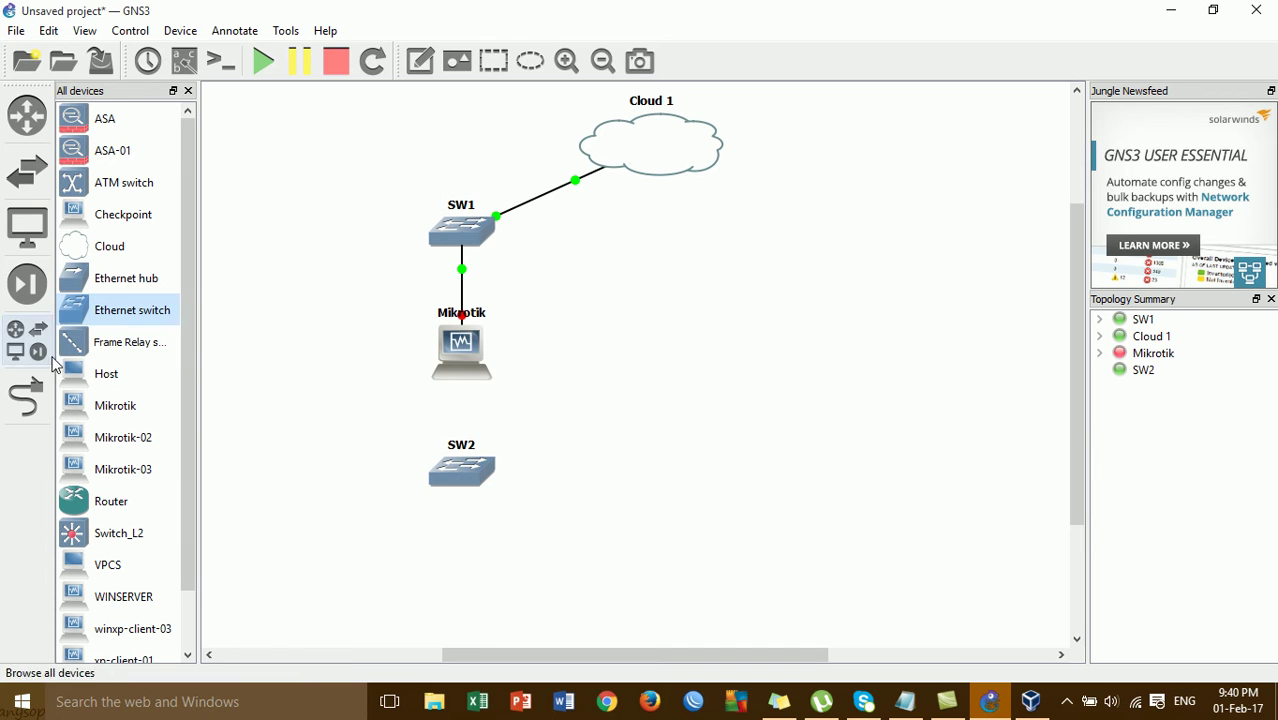
click(26, 396)
click(457, 343)
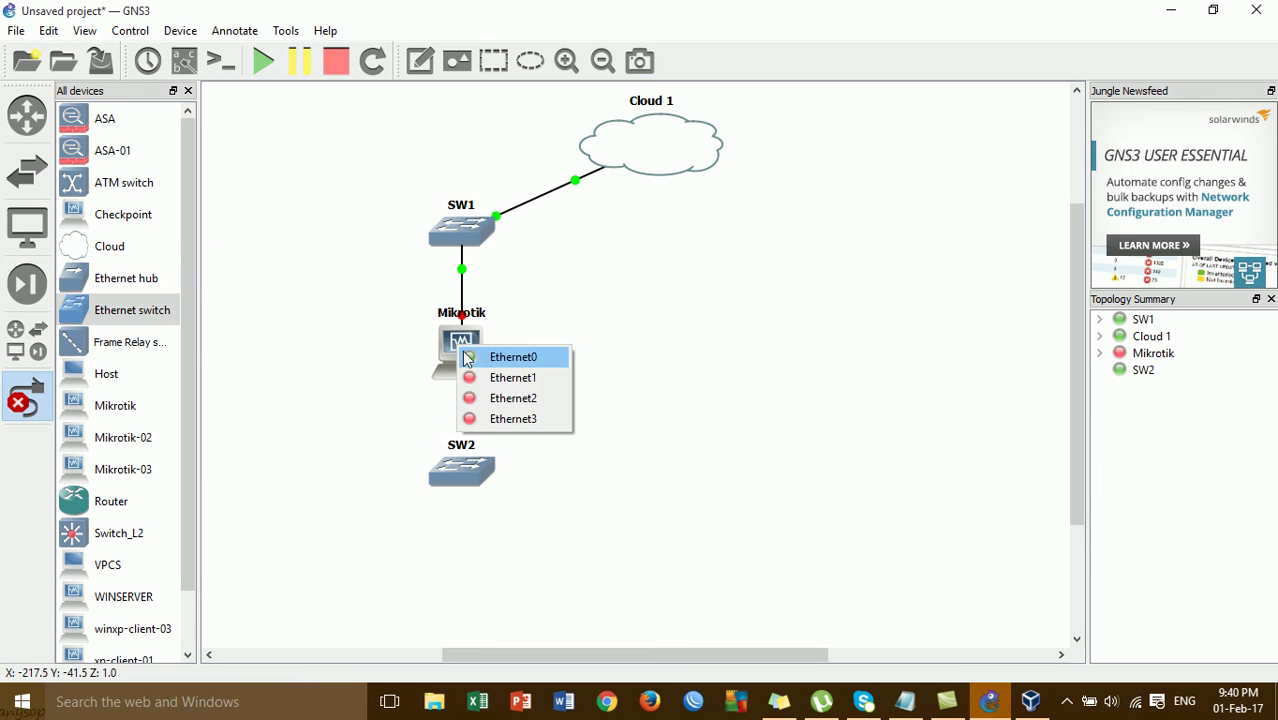
click(478, 375)
click(462, 466)
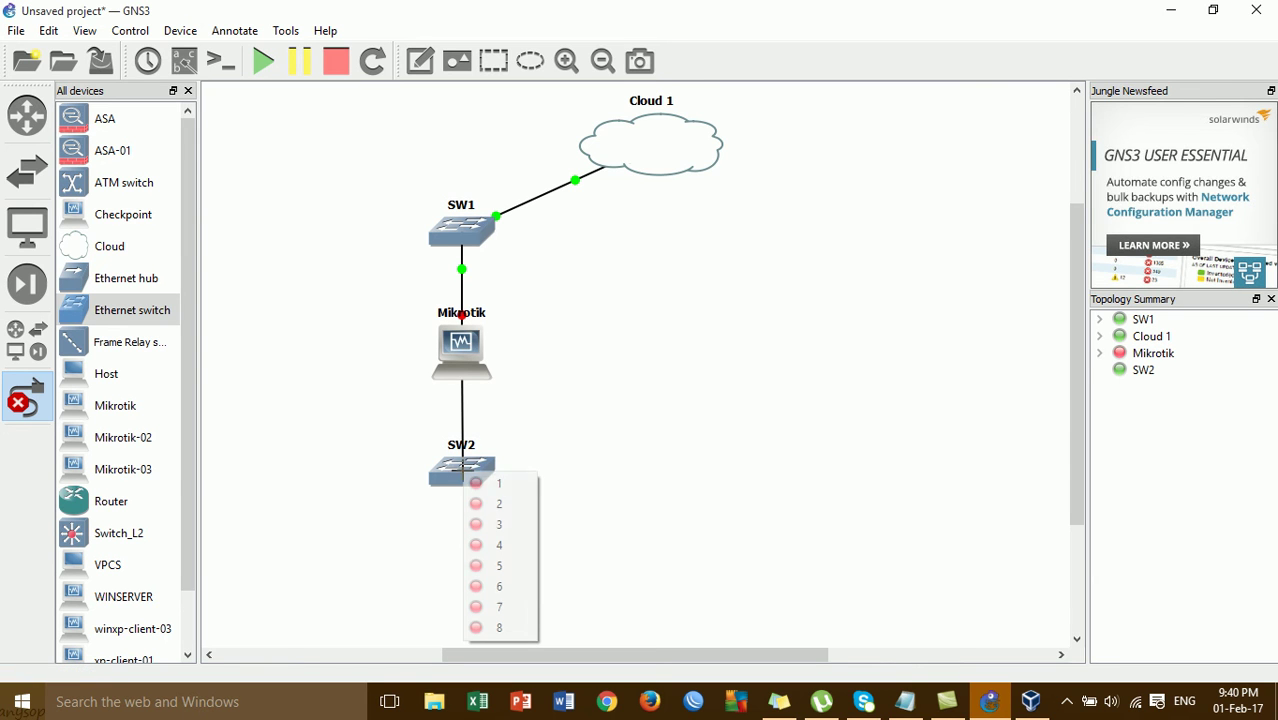
click(478, 482)
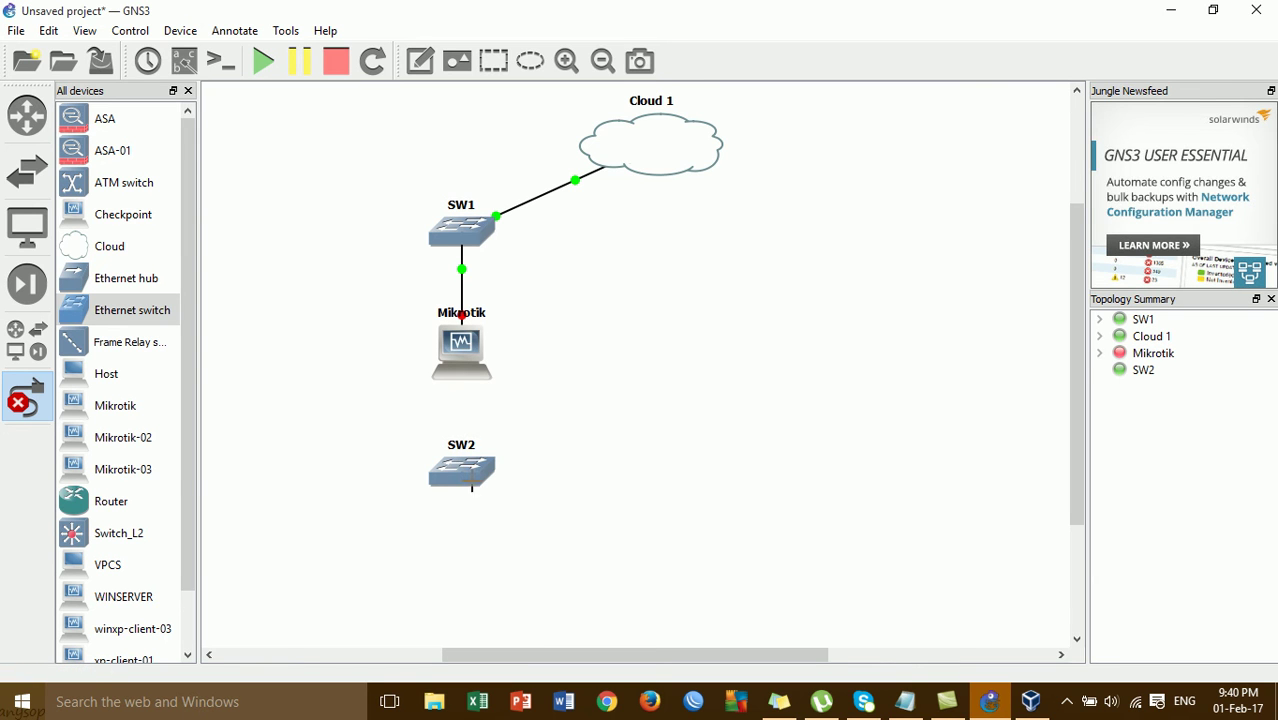
click(26, 396)
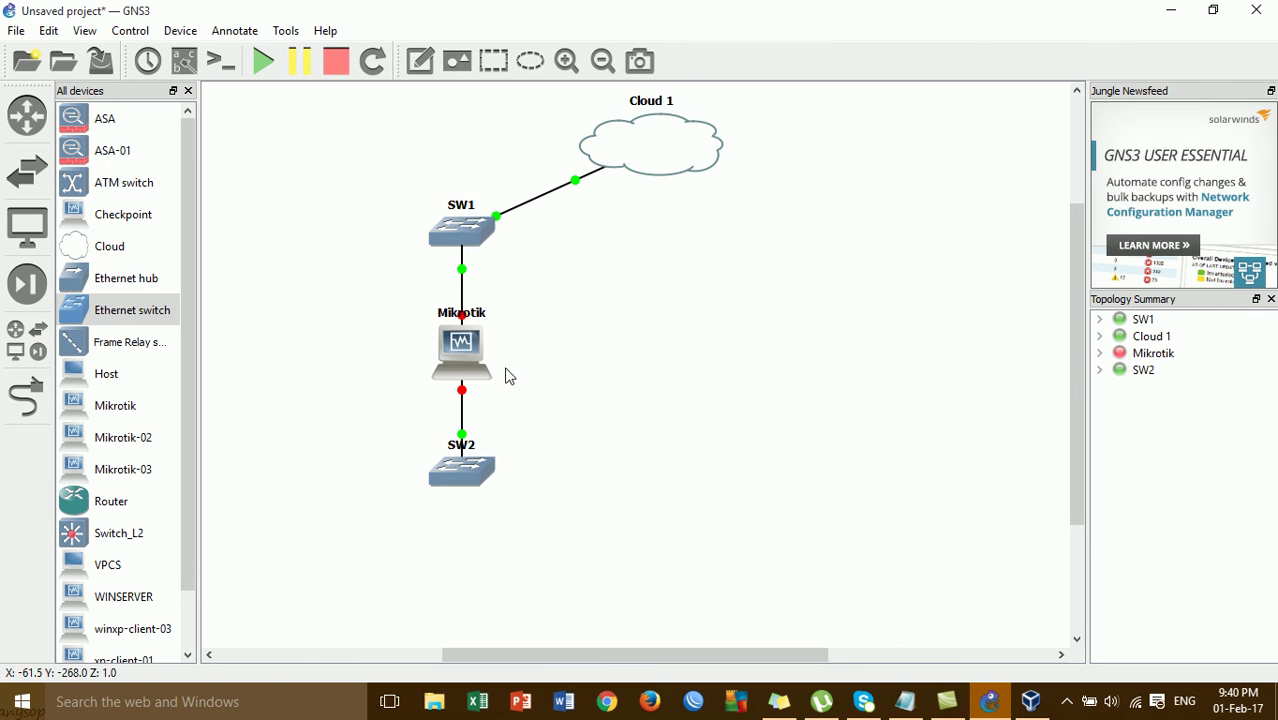
- Start the Mikrotik node and minimize its VirtualBox boot window
right_click(470, 358)
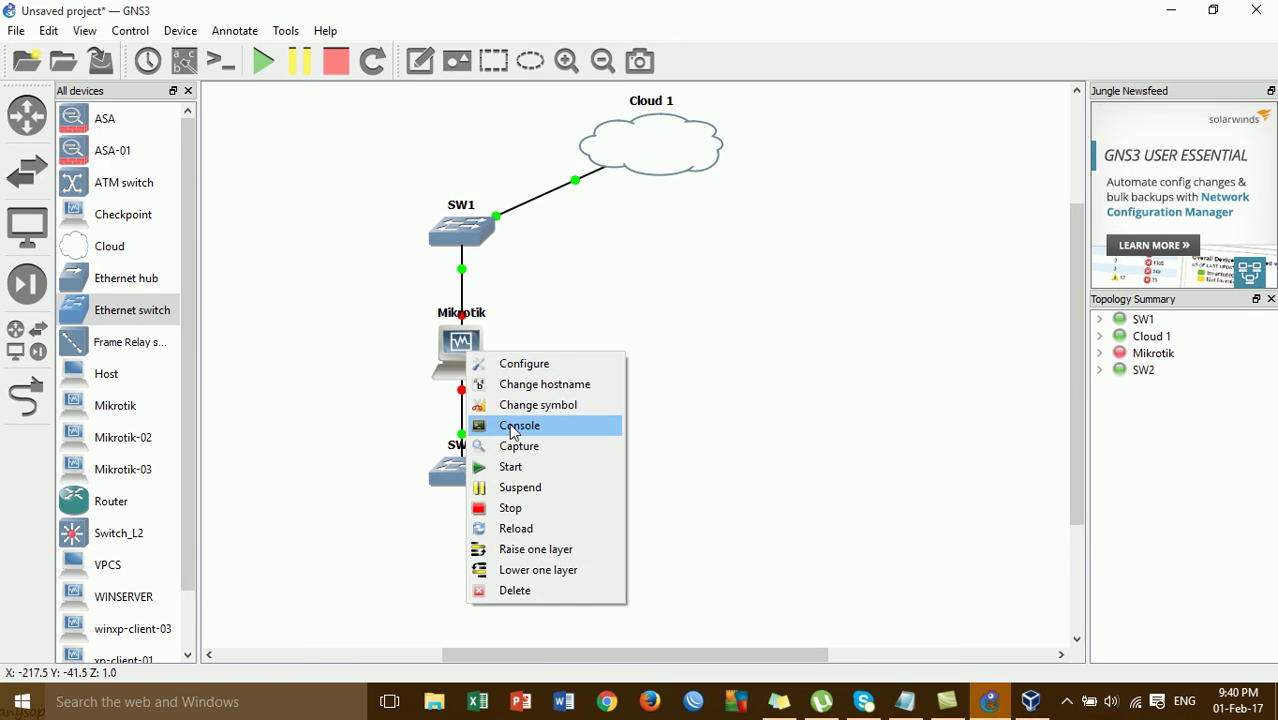
click(519, 471)
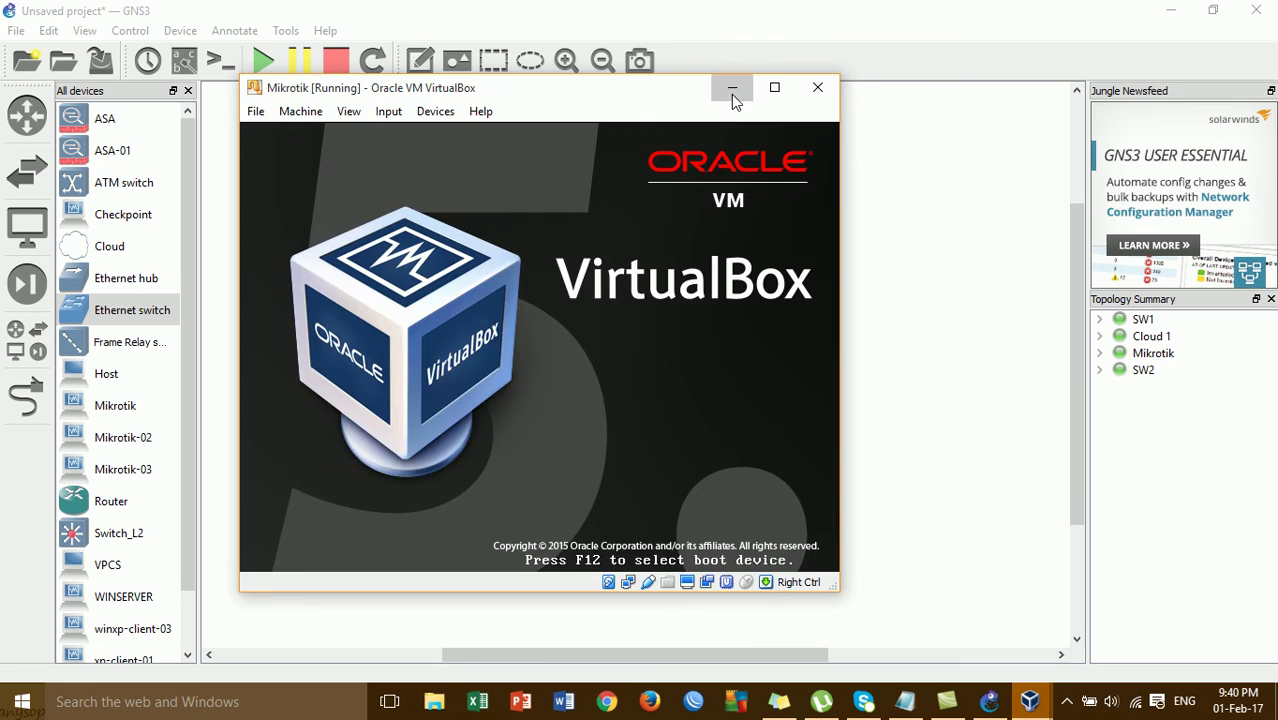
click(731, 92)
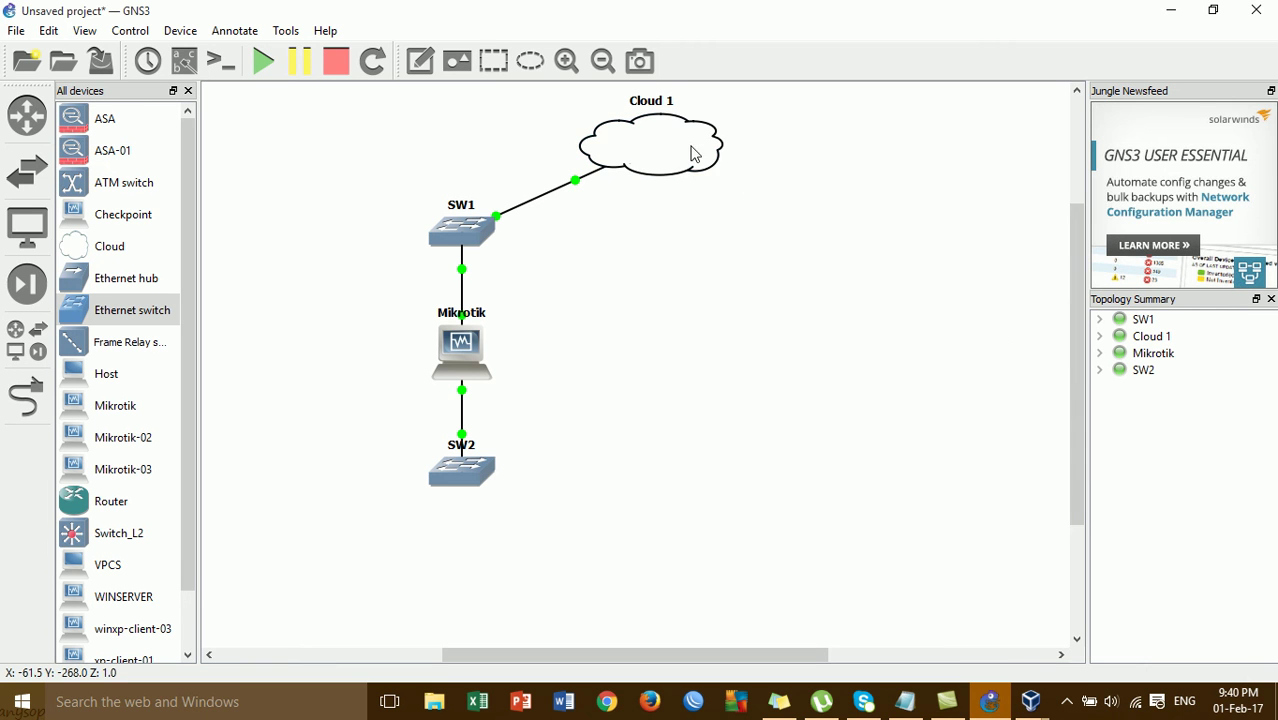
- Place the winxp-client-03 machine on the canvas to the right of SW2
drag(480, 465, 480, 454)
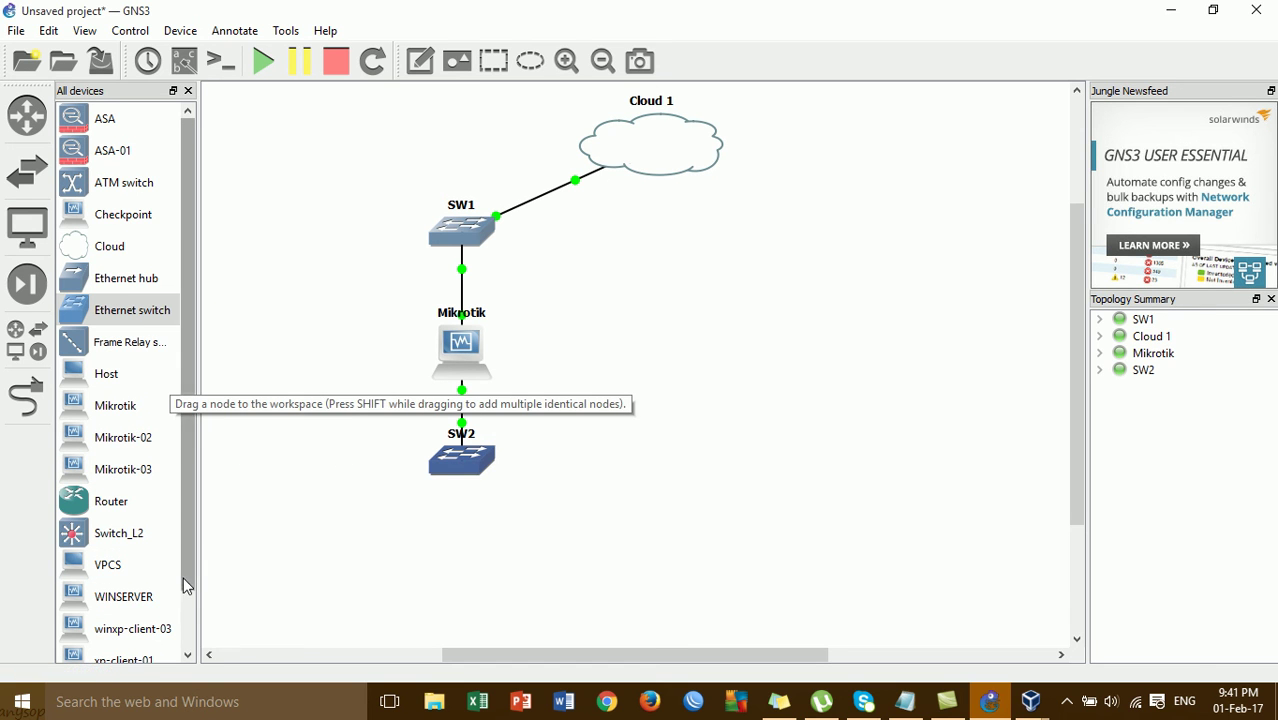
scroll(184, 592, down, 1)
drag(166, 598, 697, 466)
- Link SW2 port 2 to winxp-client-03 Ethernet0 and start the XP machine
click(30, 400)
click(466, 457)
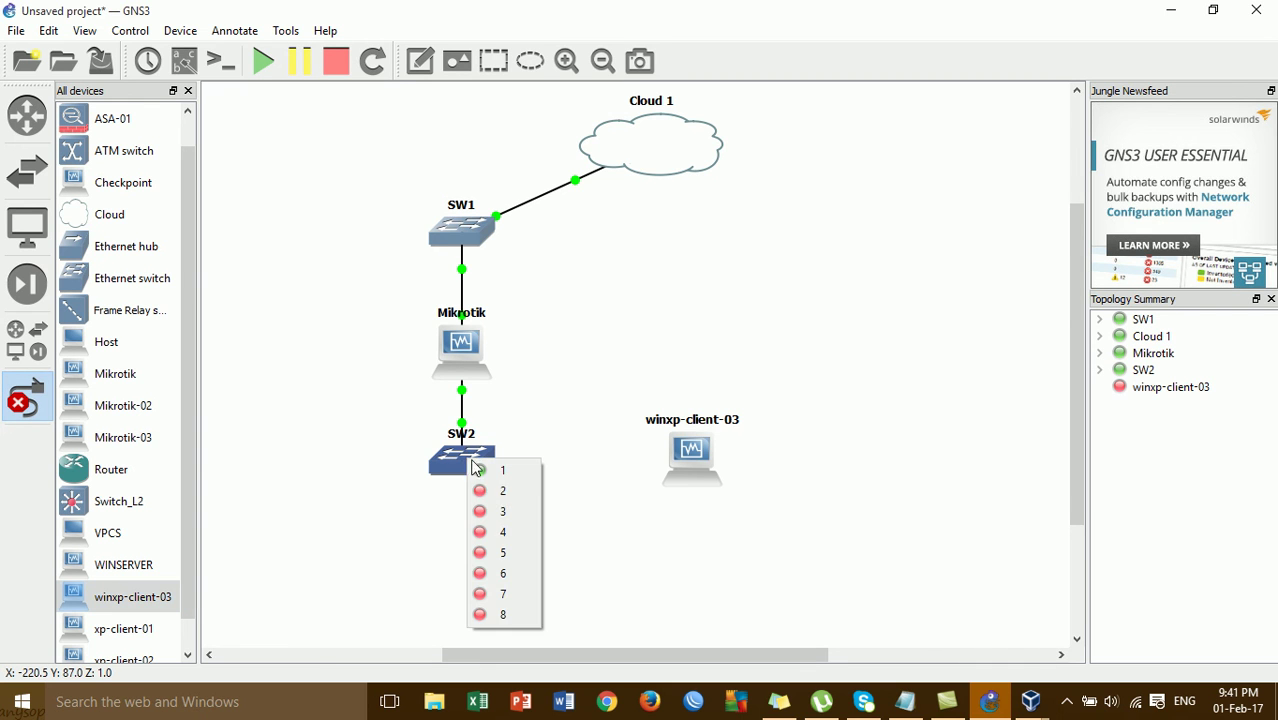
click(495, 490)
click(698, 456)
click(725, 471)
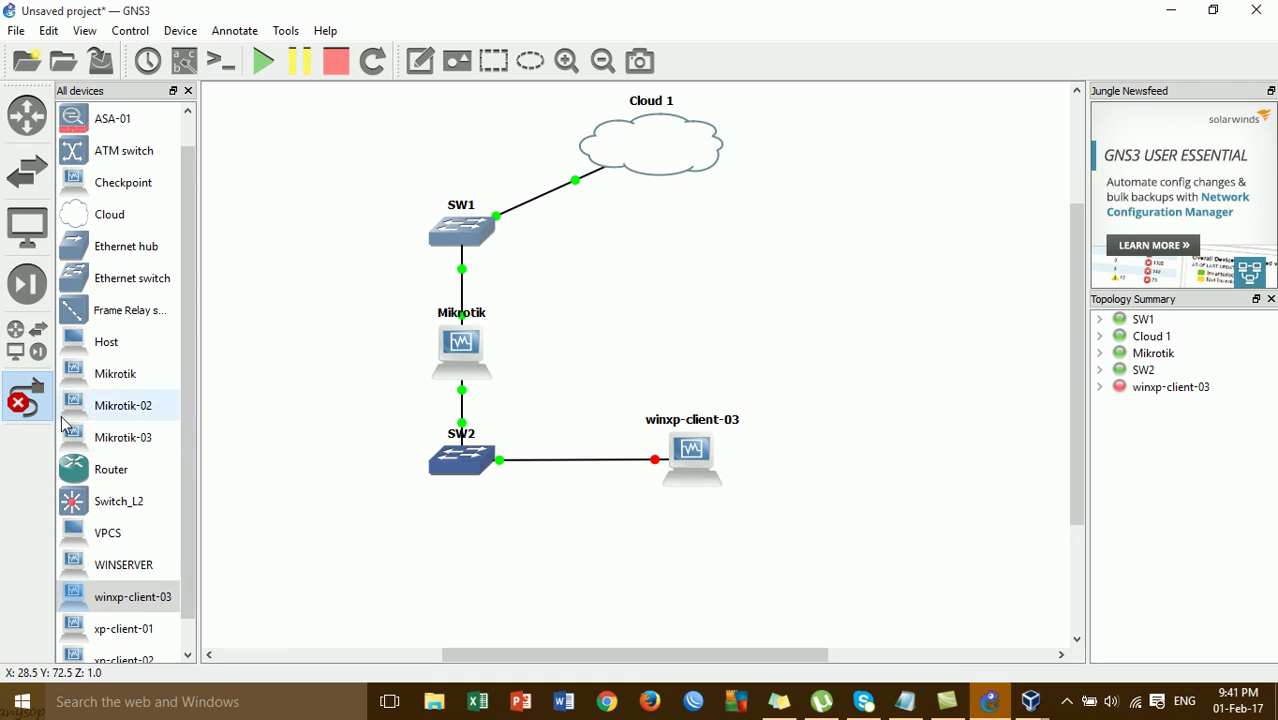
click(27, 398)
right_click(714, 456)
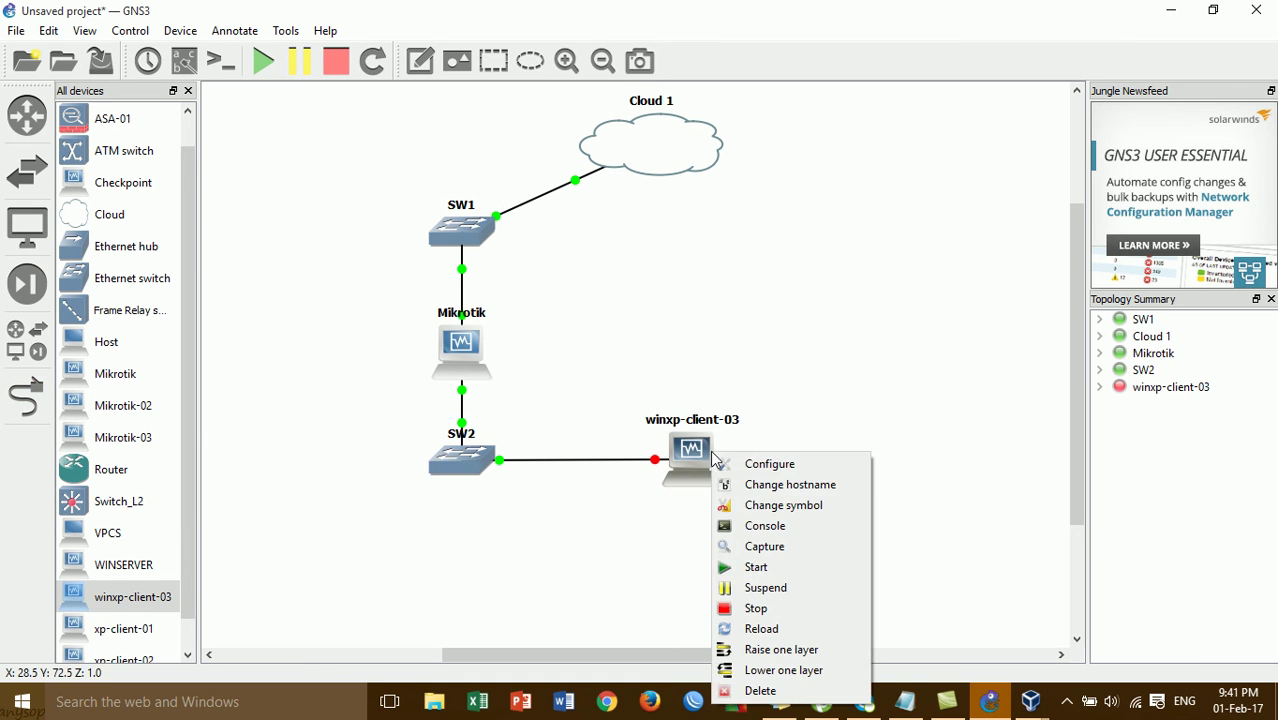
click(766, 570)
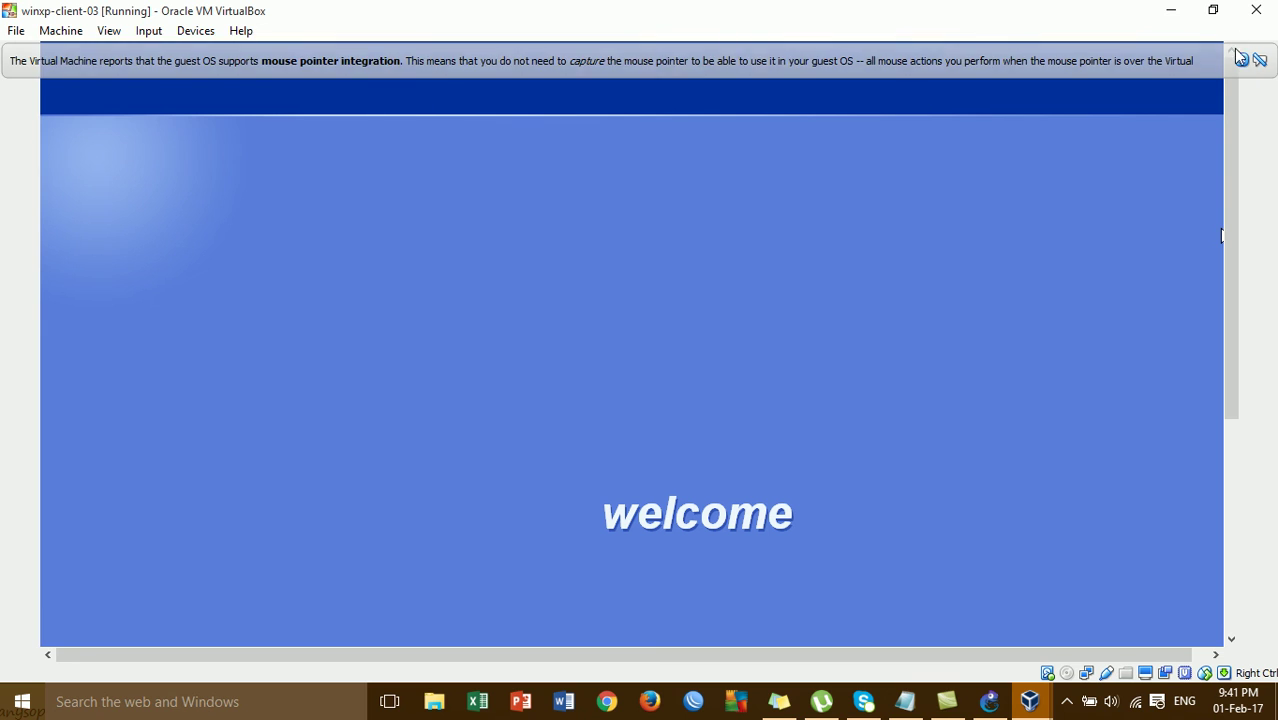
- Dismiss the pointer-integration notice and refresh the XP desktop
click(1241, 61)
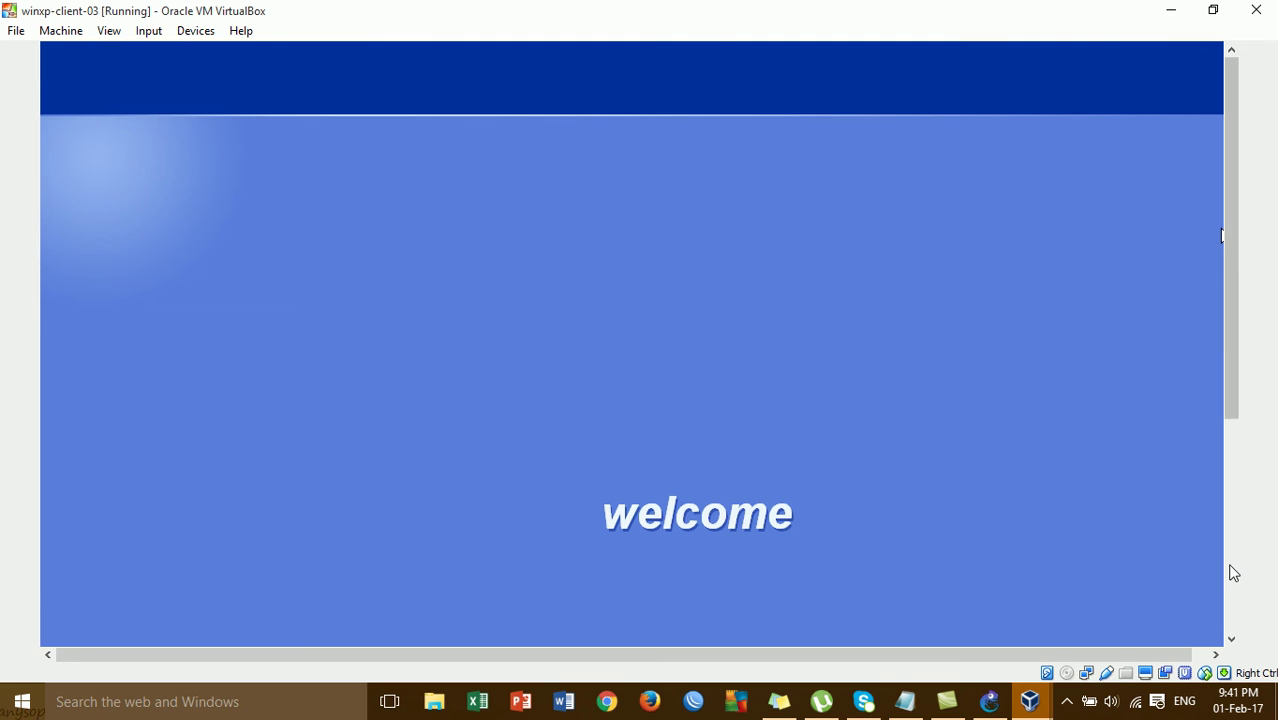
click(1231, 565)
click(1230, 261)
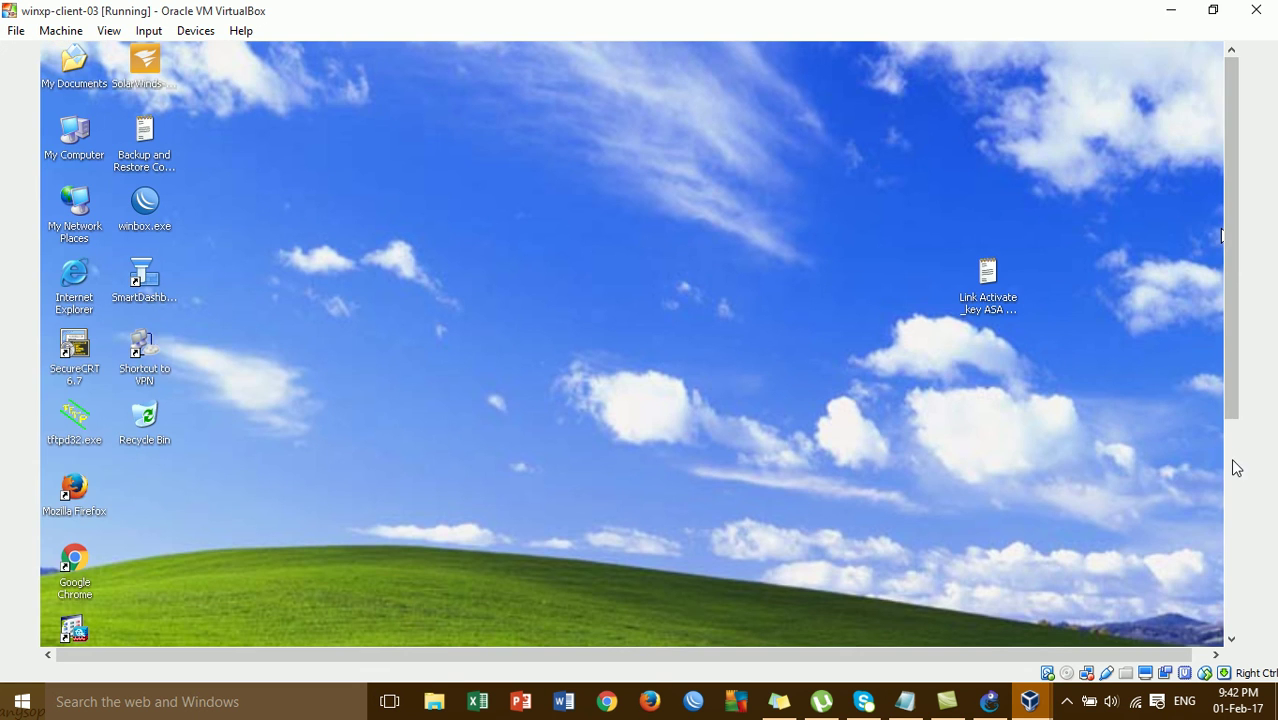
click(1233, 462)
right_click(625, 184)
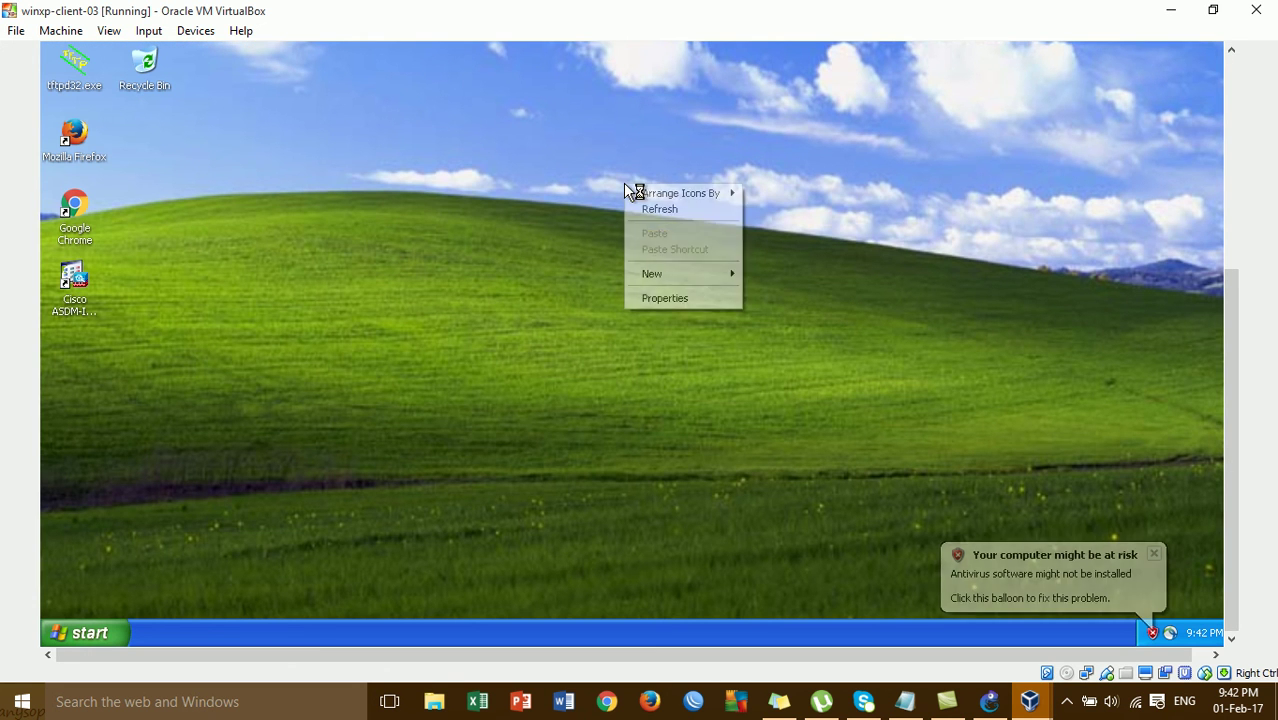
click(663, 212)
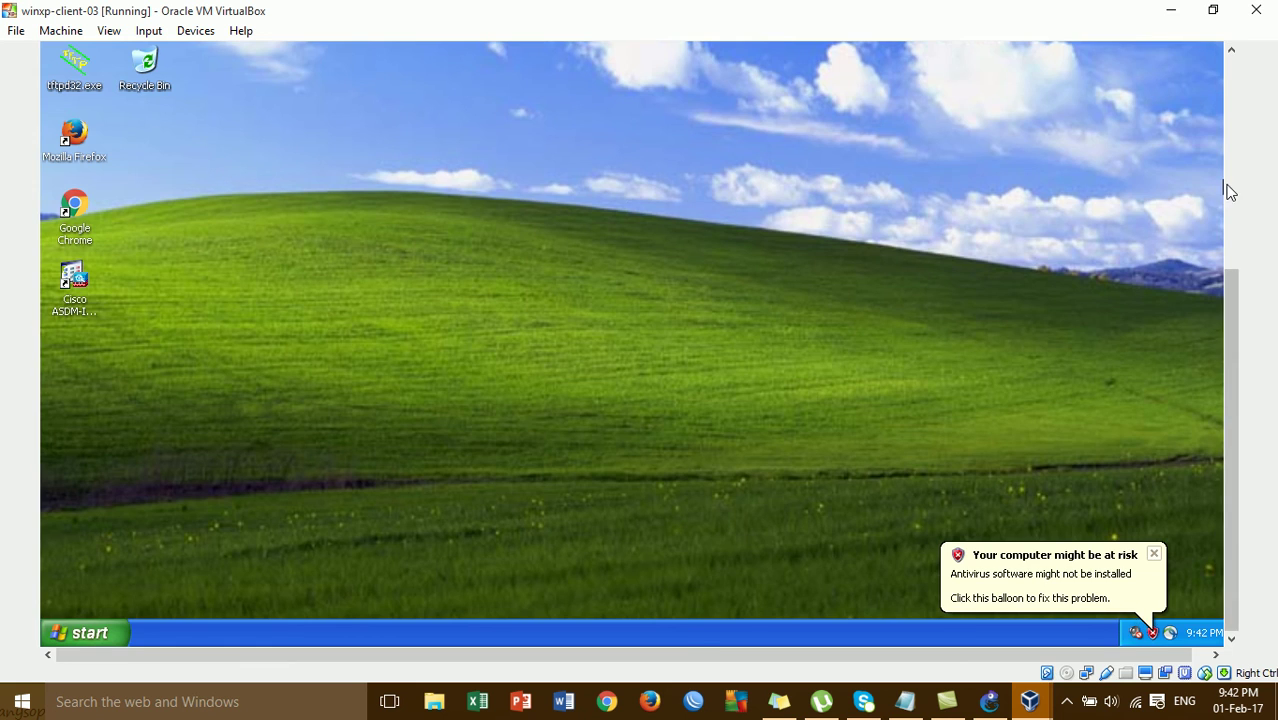
- Ping google.com from an XP command prompt, get four replies, and close the prompt
click(1231, 190)
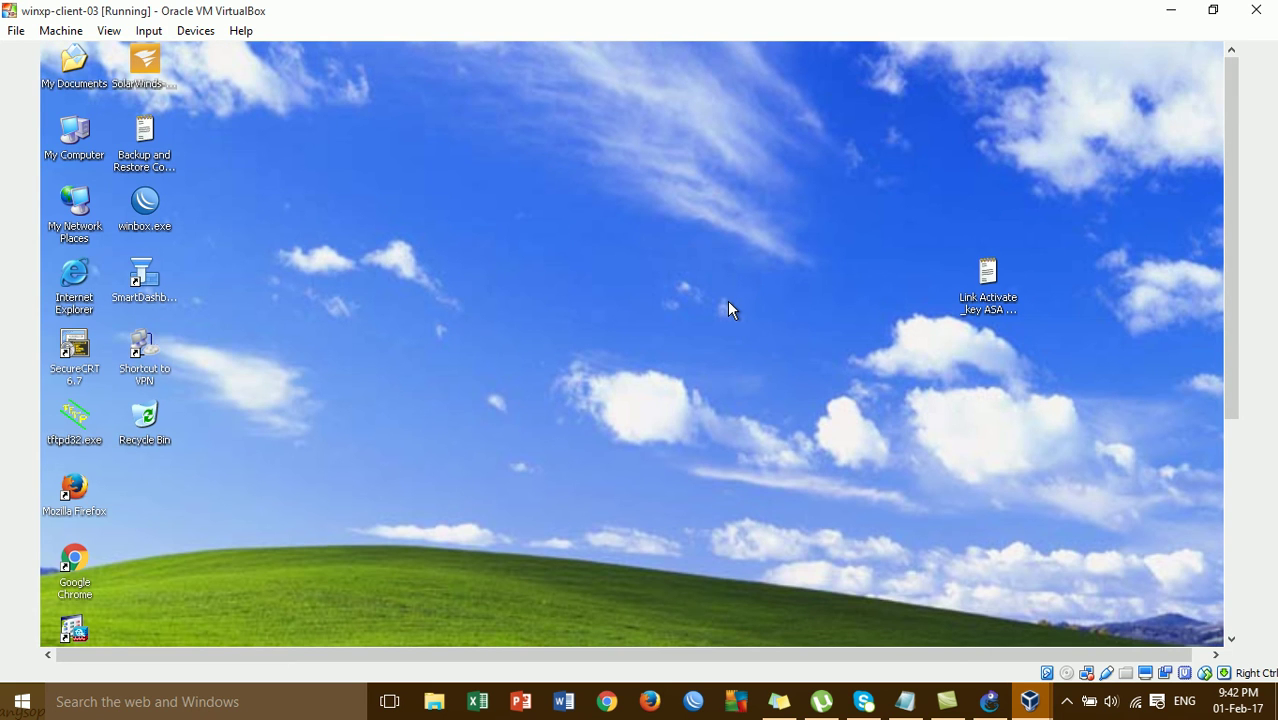
key(Return)
key(Return)
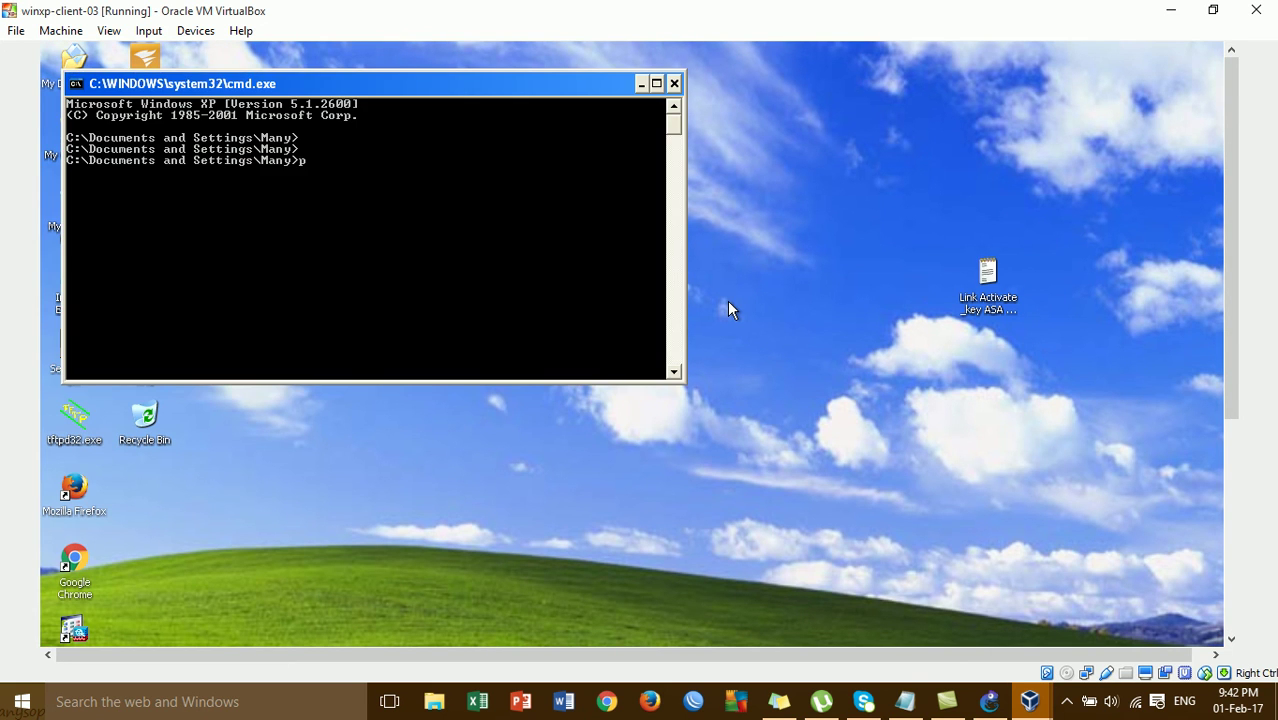
text(ping google.com)
key(Return)
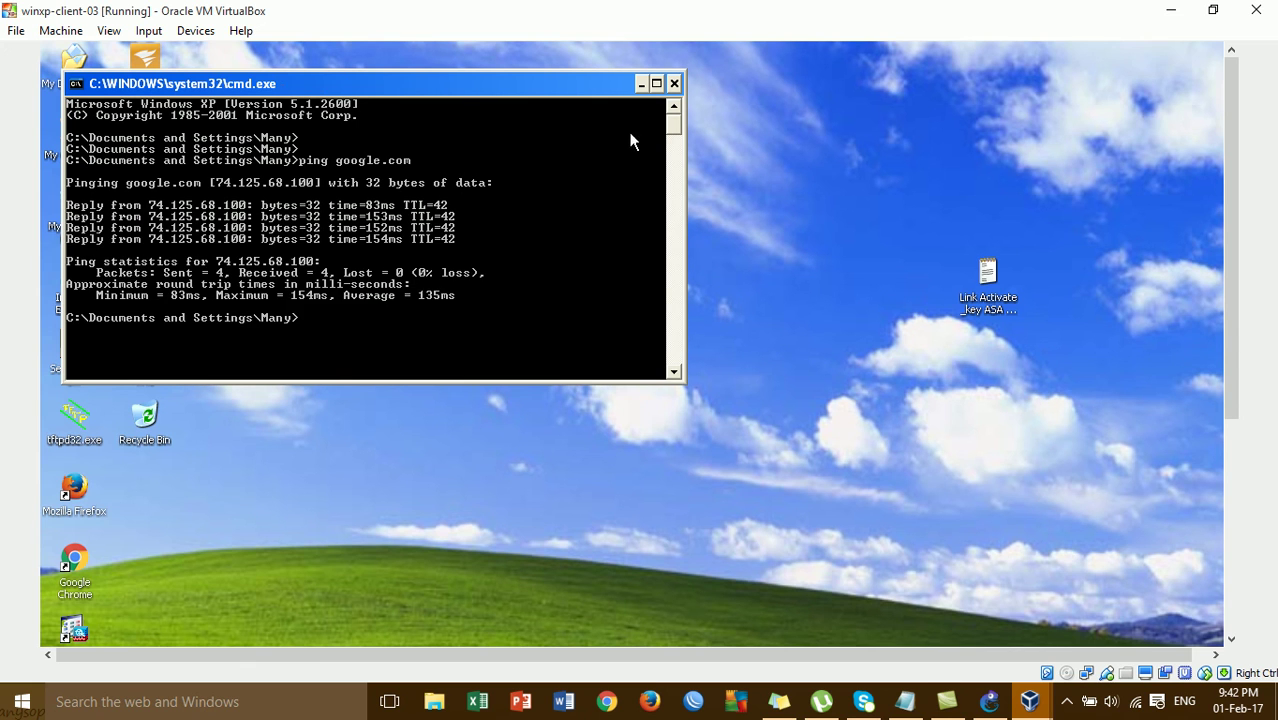
click(674, 83)
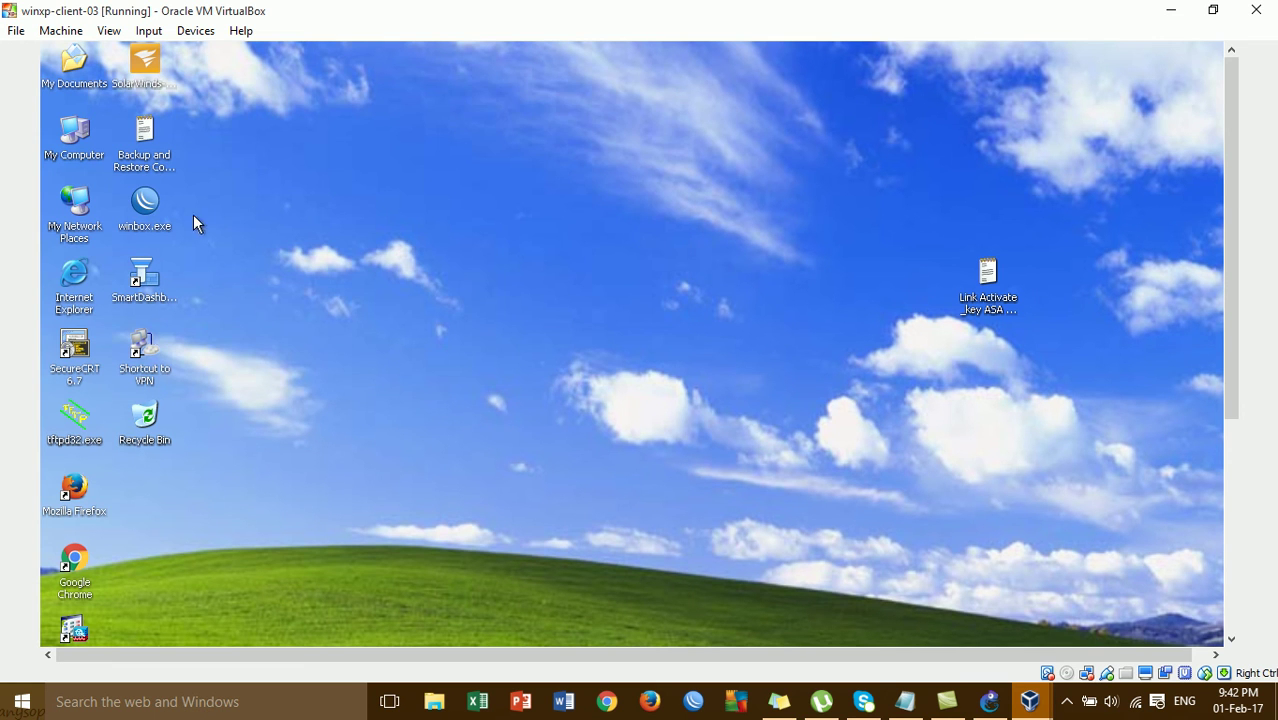
- In Firefox, search google.com for cisco and open the Cisco Systems, Inc result
double_click(153, 208)
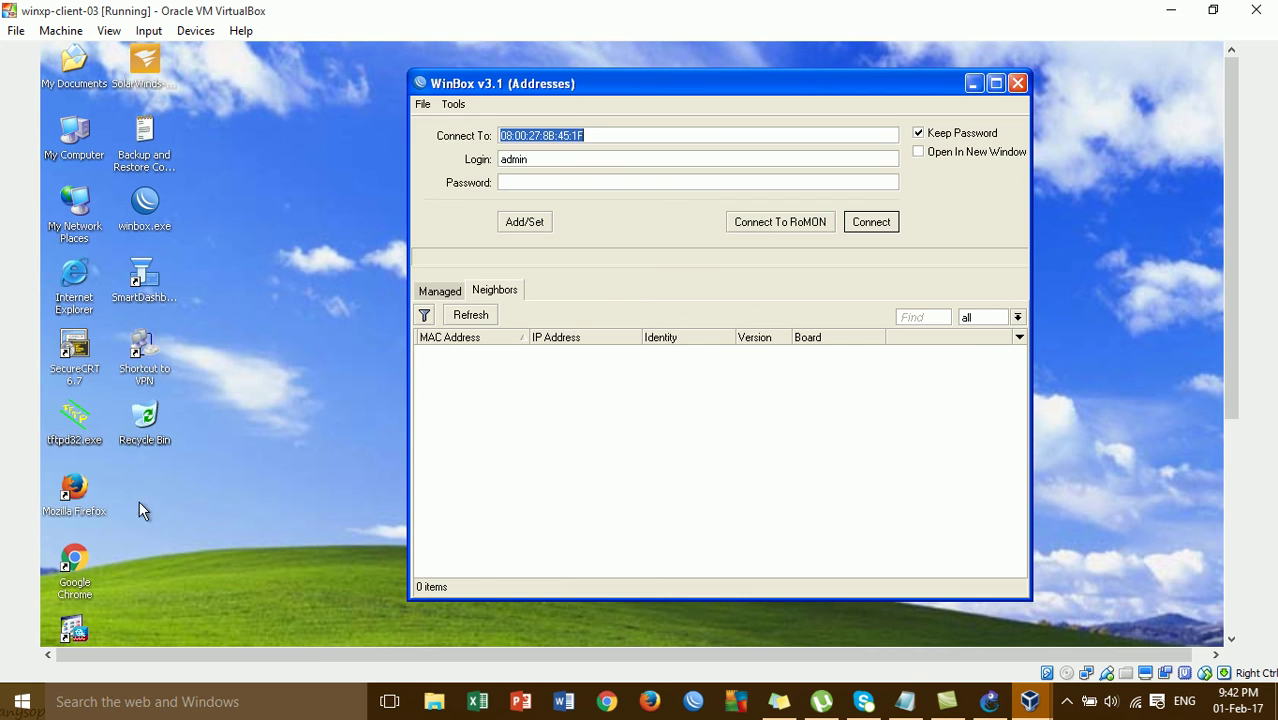
double_click(74, 488)
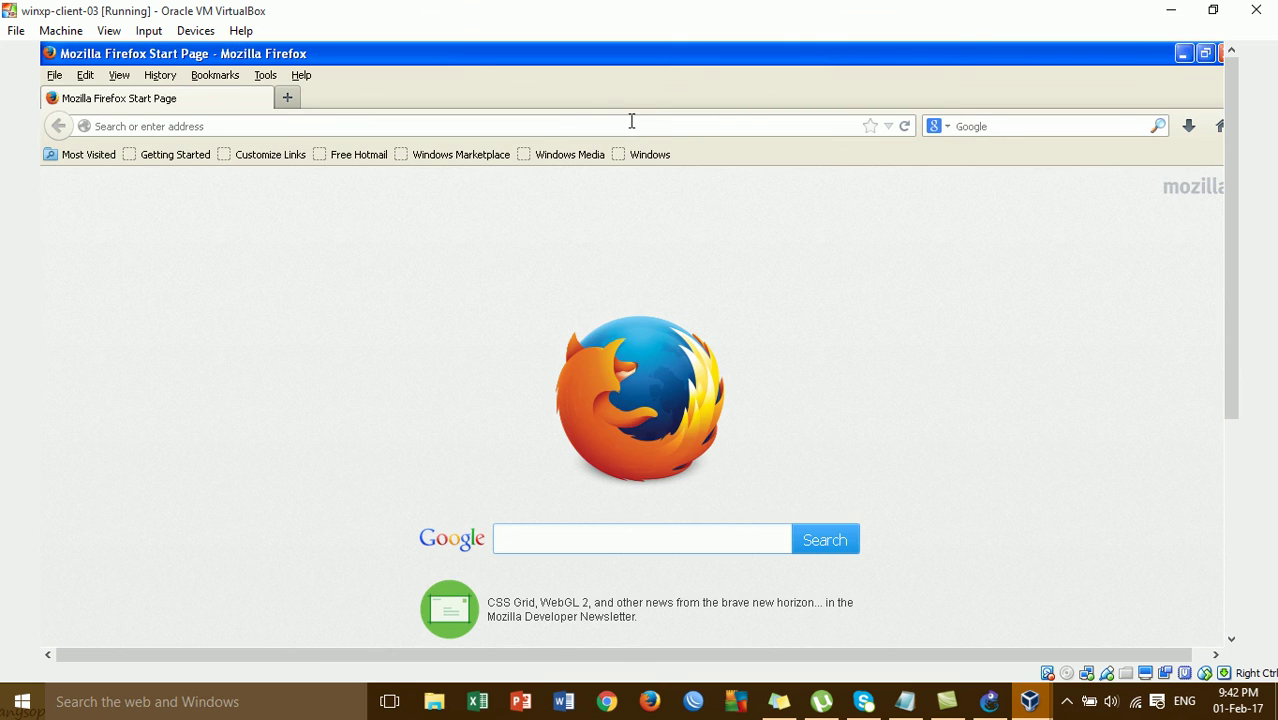
text(google.c)
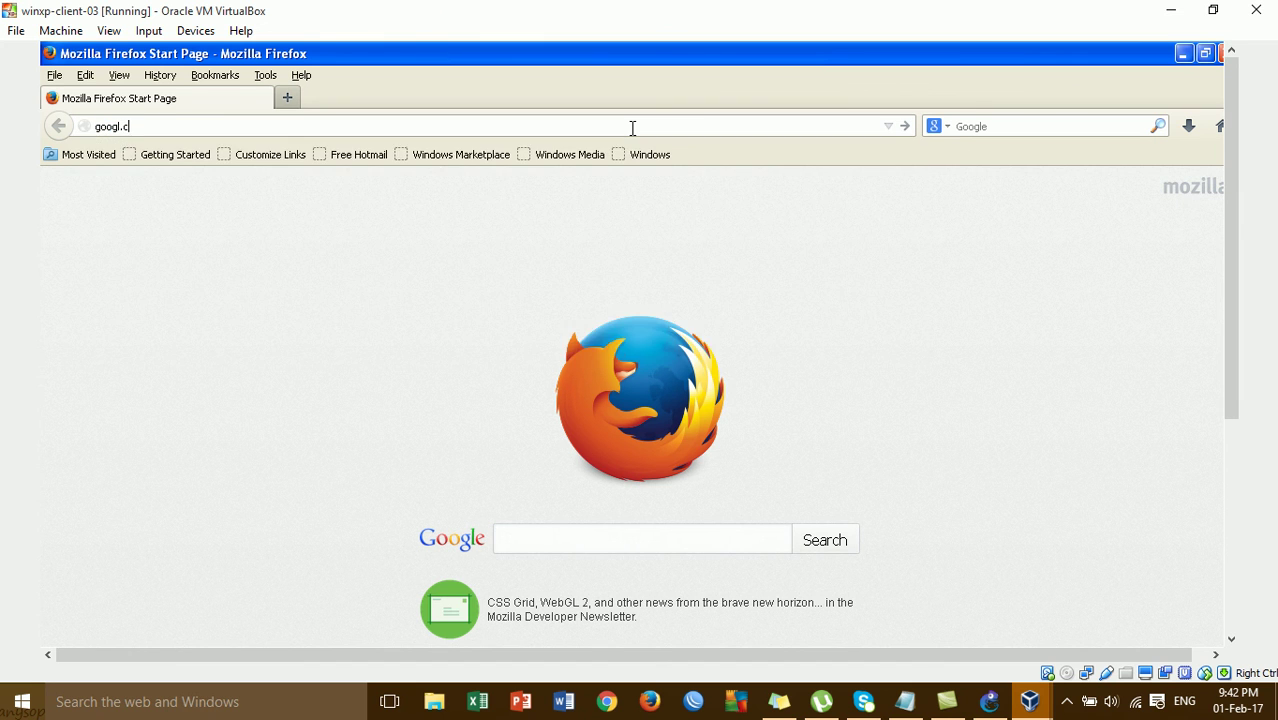
text(om/)
key(Return)
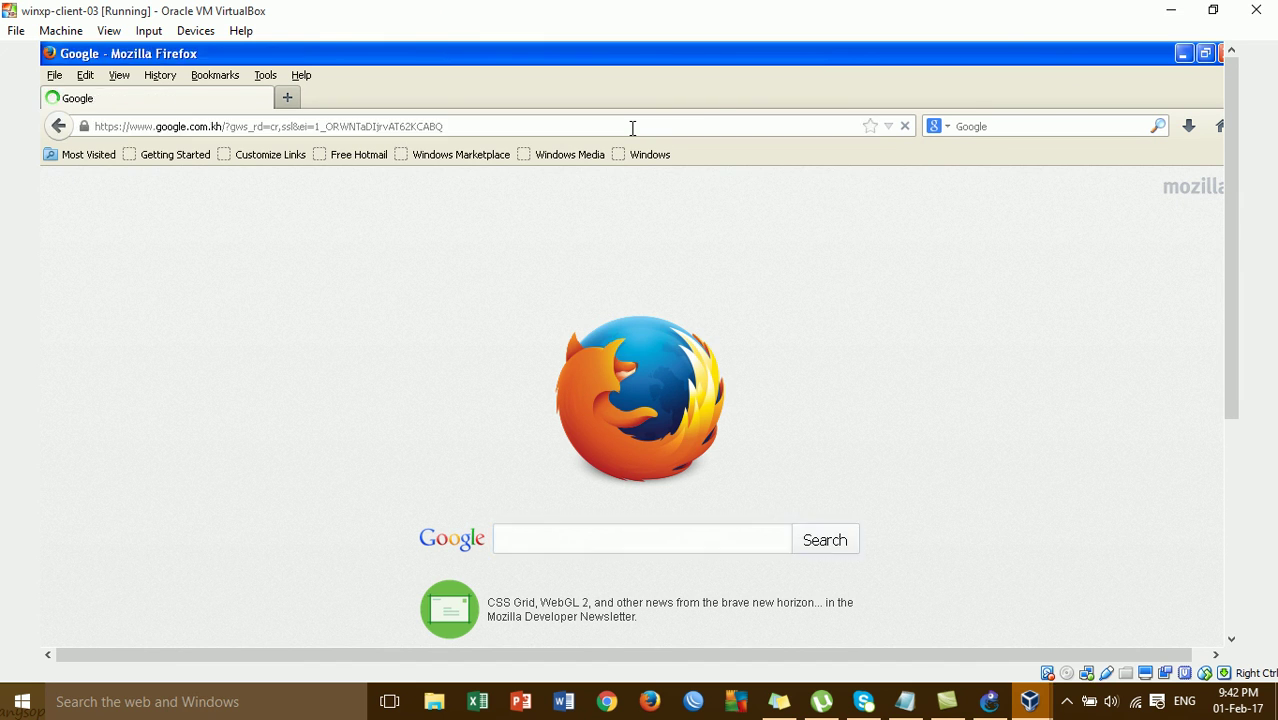
text(cisco)
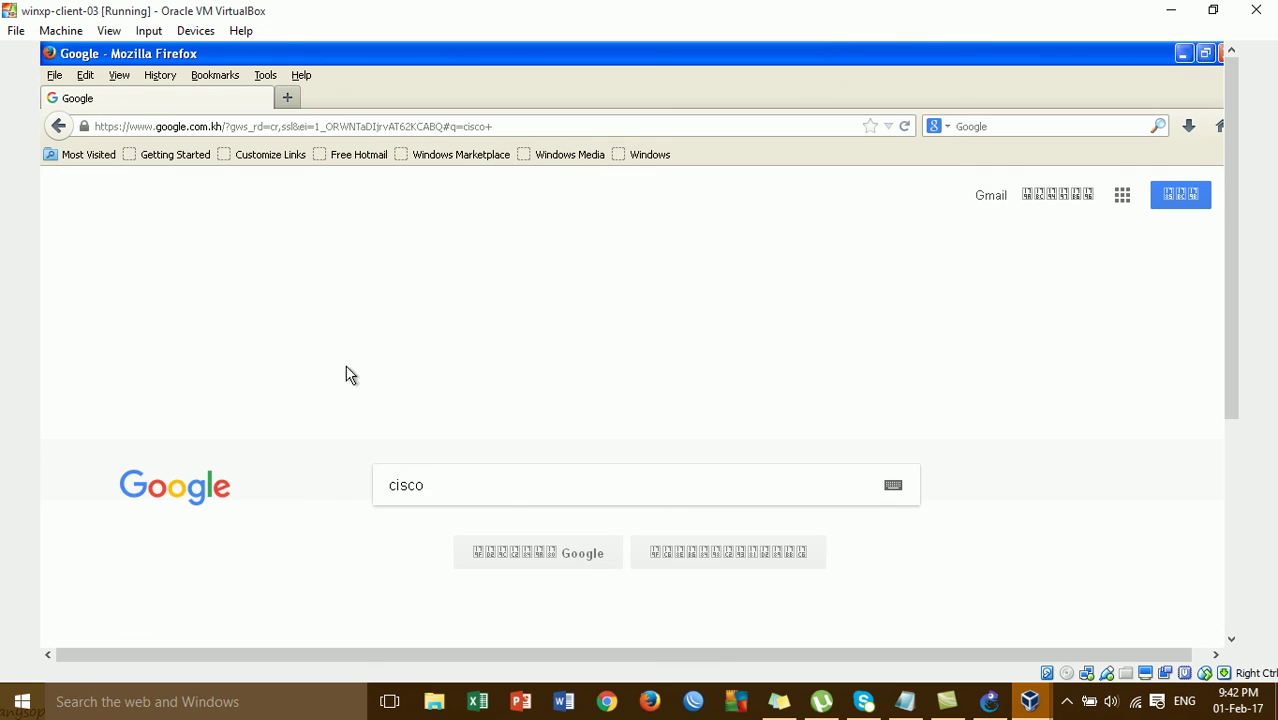
click(298, 342)
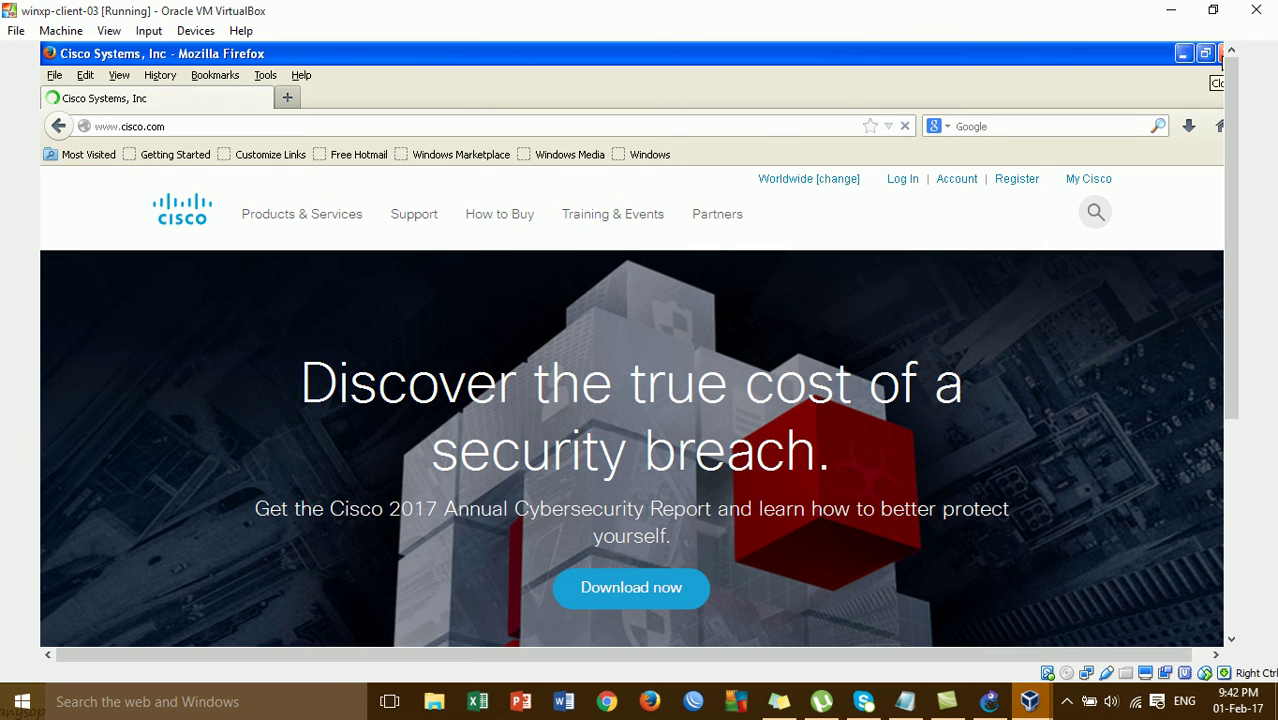
- Close Firefox, retry WinBox's connection to the Mikrotik router, then close WinBox and minimize the VM
click(1221, 54)
click(1018, 85)
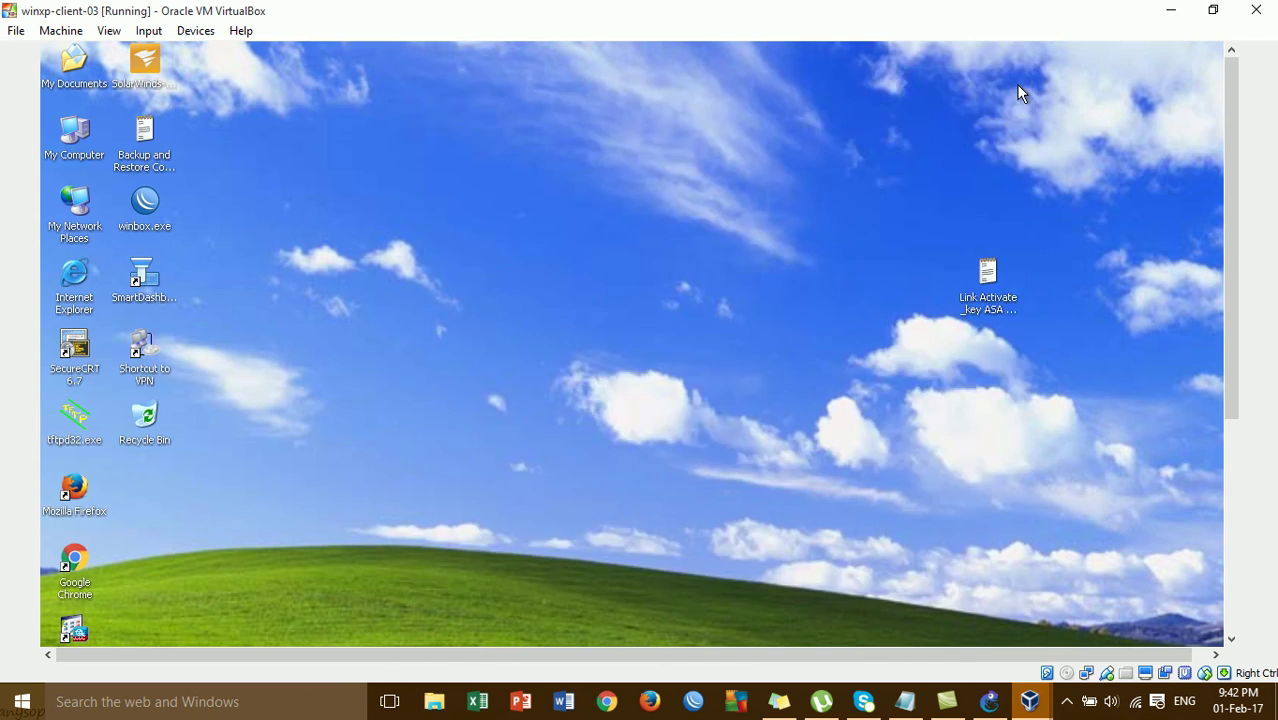
double_click(146, 212)
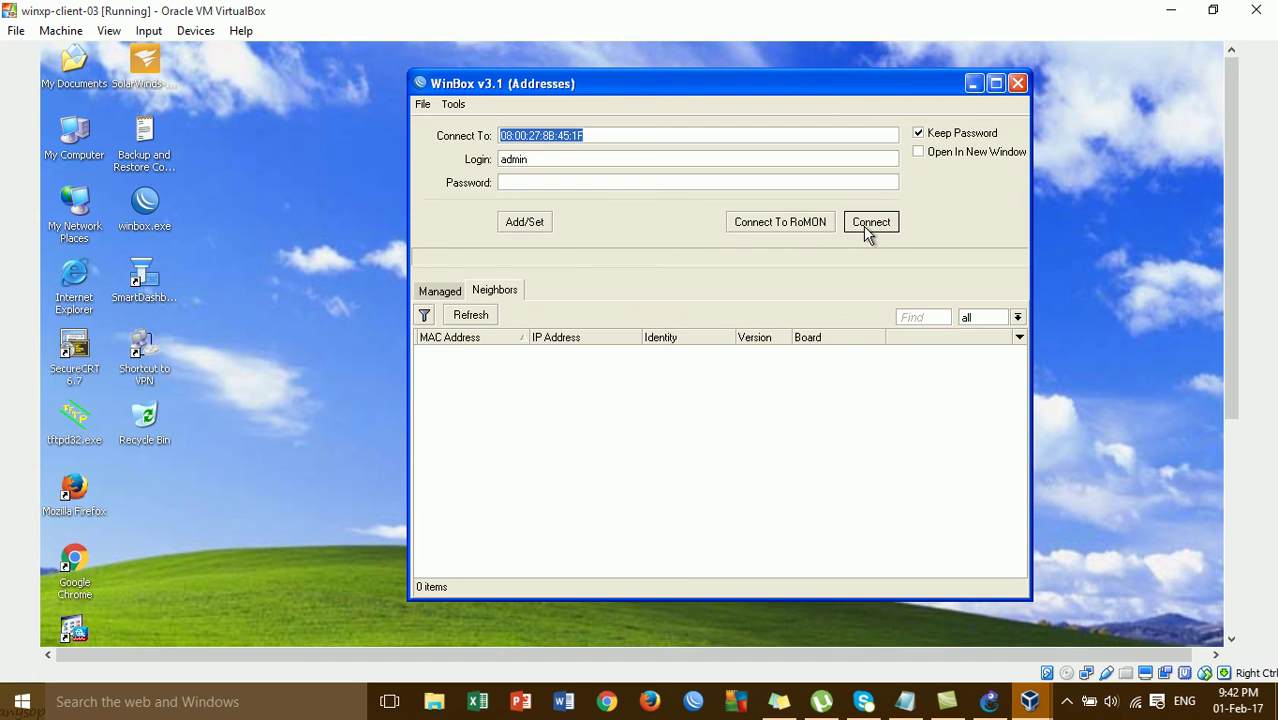
click(868, 225)
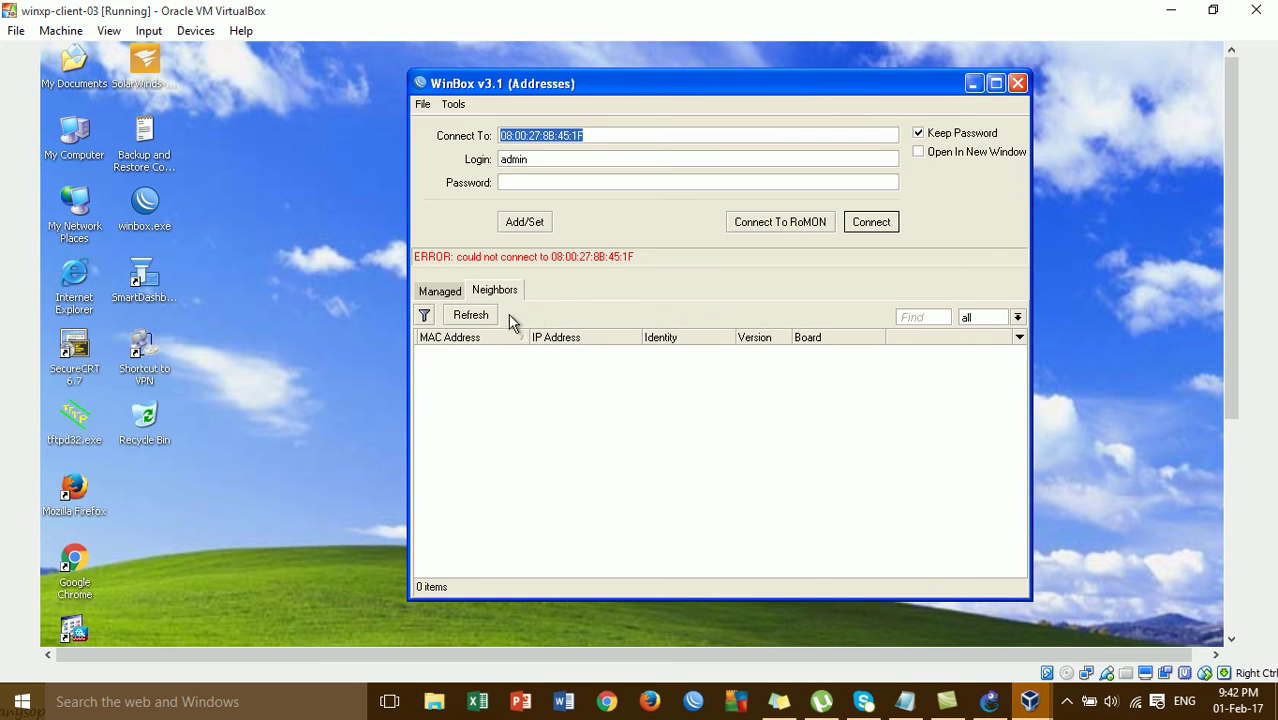
click(468, 315)
click(442, 291)
click(487, 296)
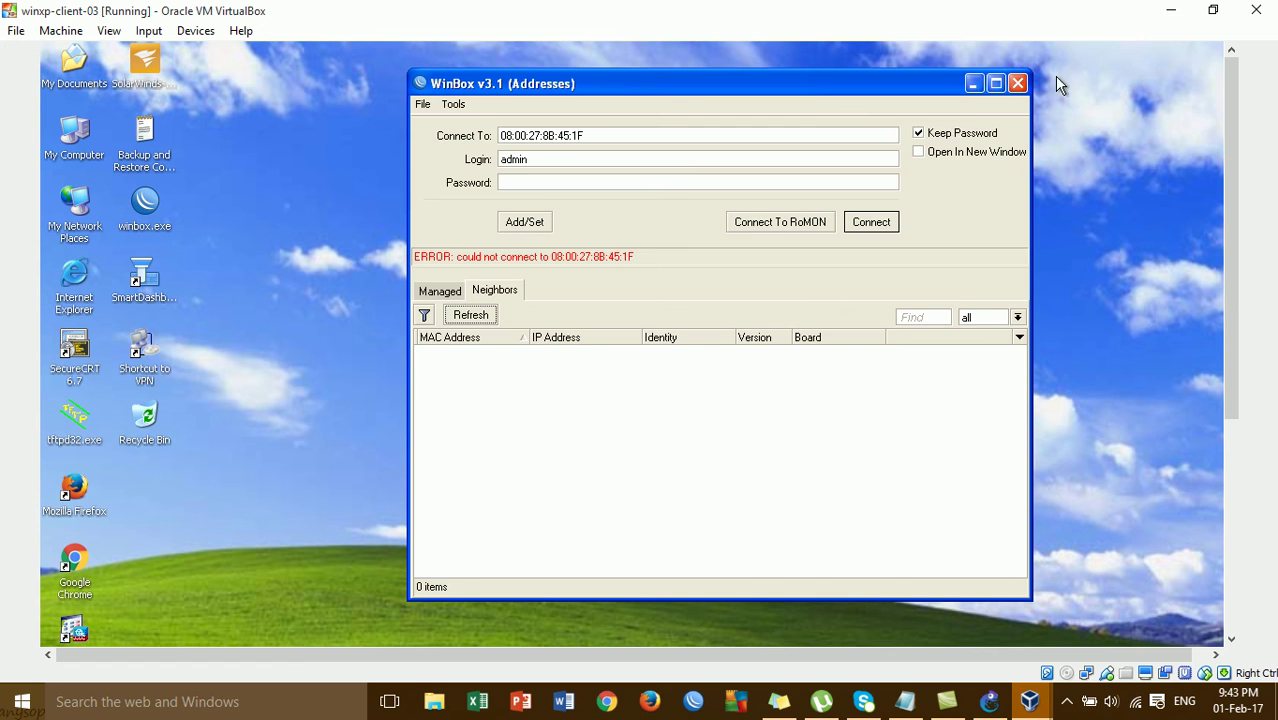
click(1017, 83)
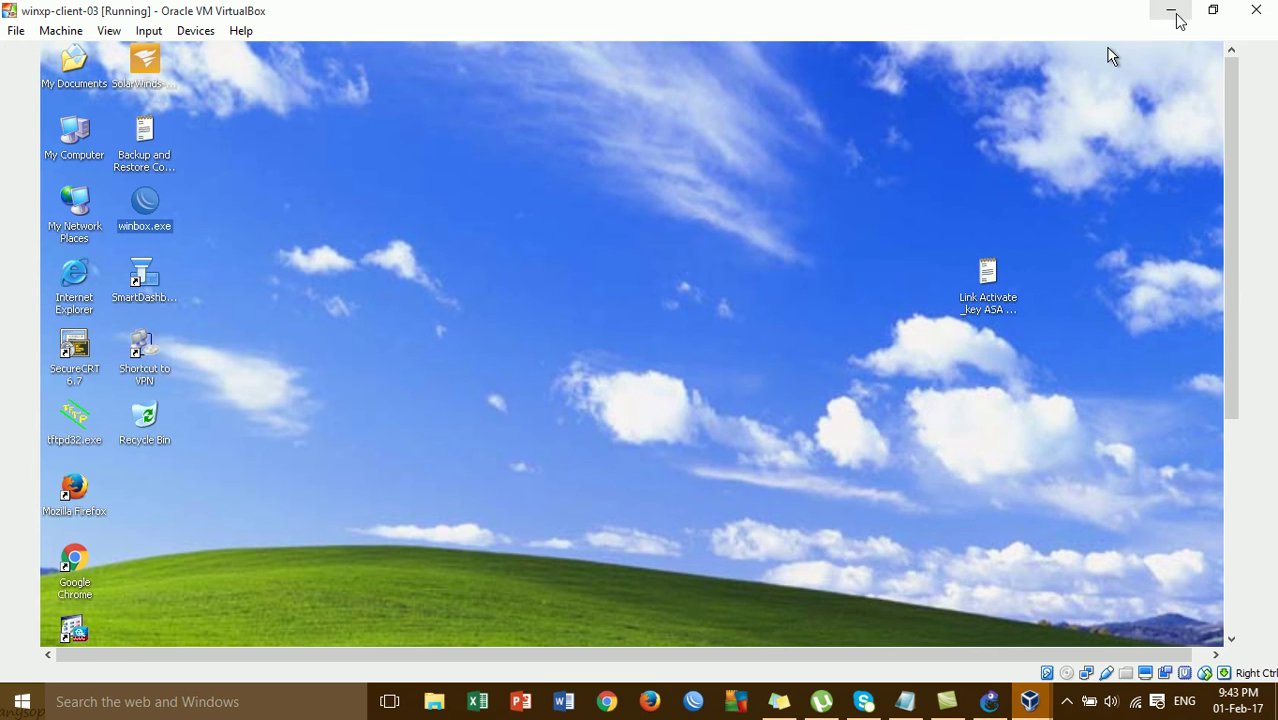
click(1173, 12)
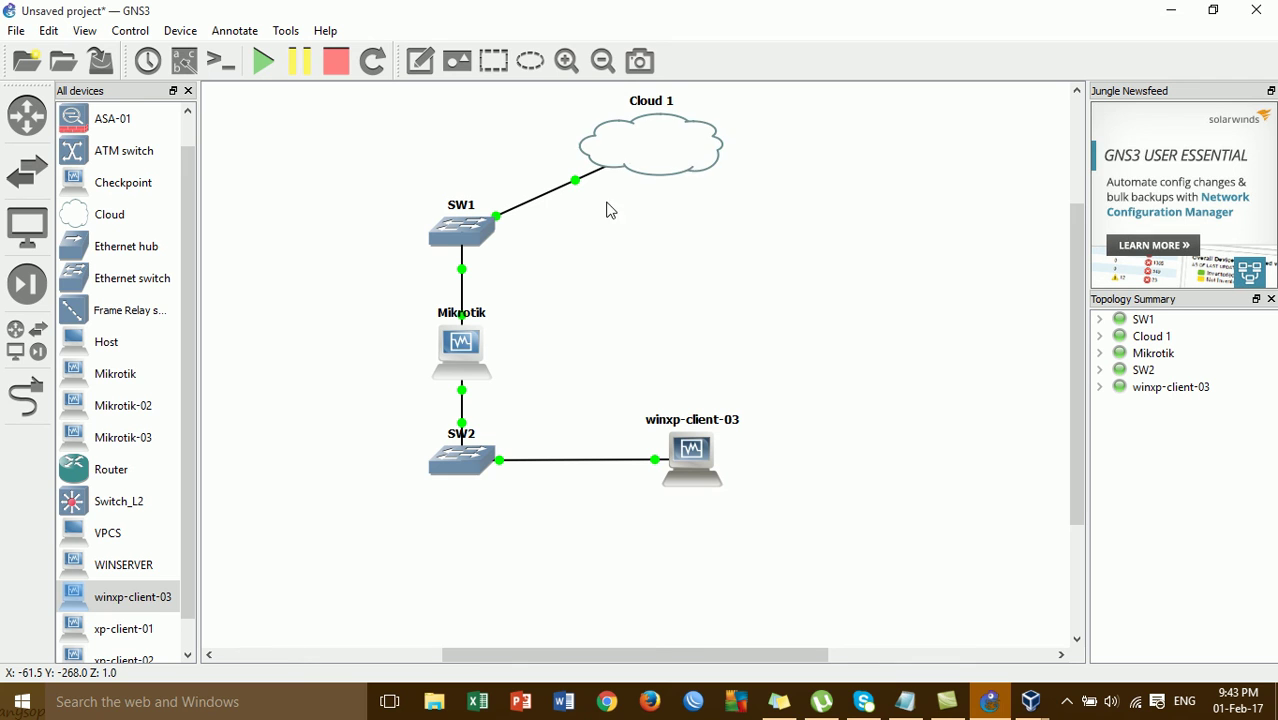
- Verify every topology link is green and minimize GNS3 to the Windows desktop
mouse_move(1136, 706)
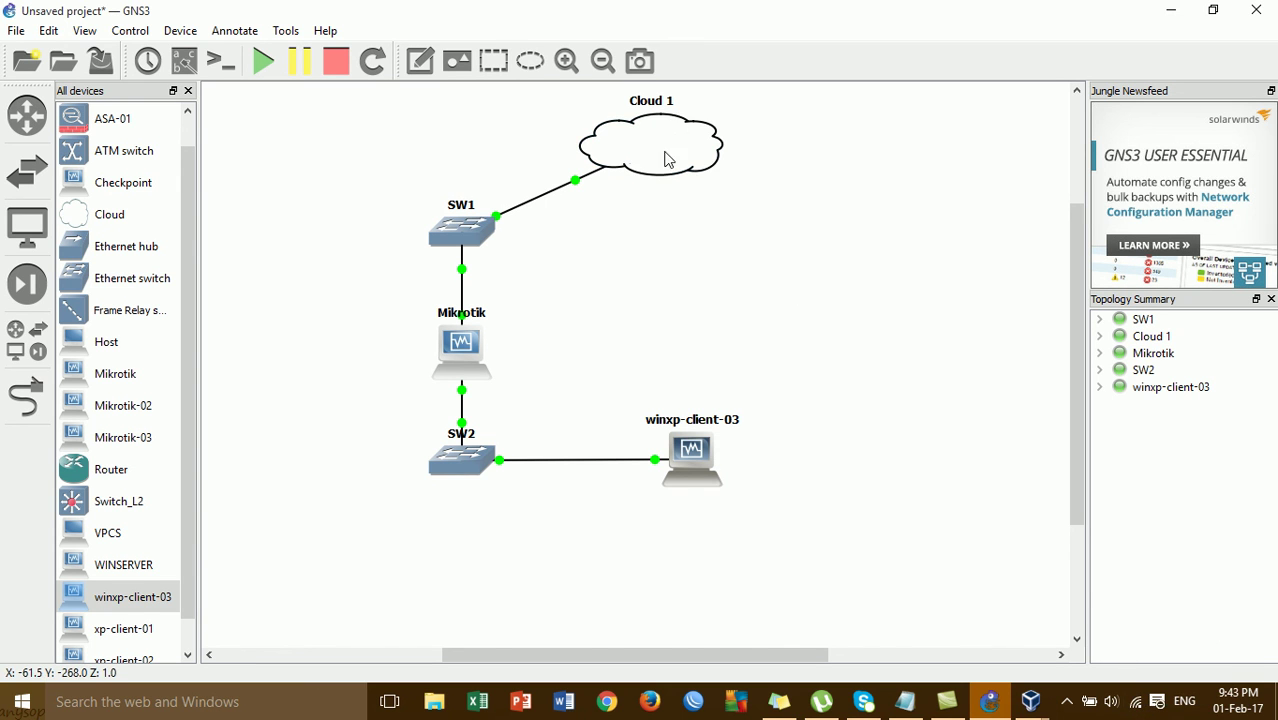
click(1172, 14)
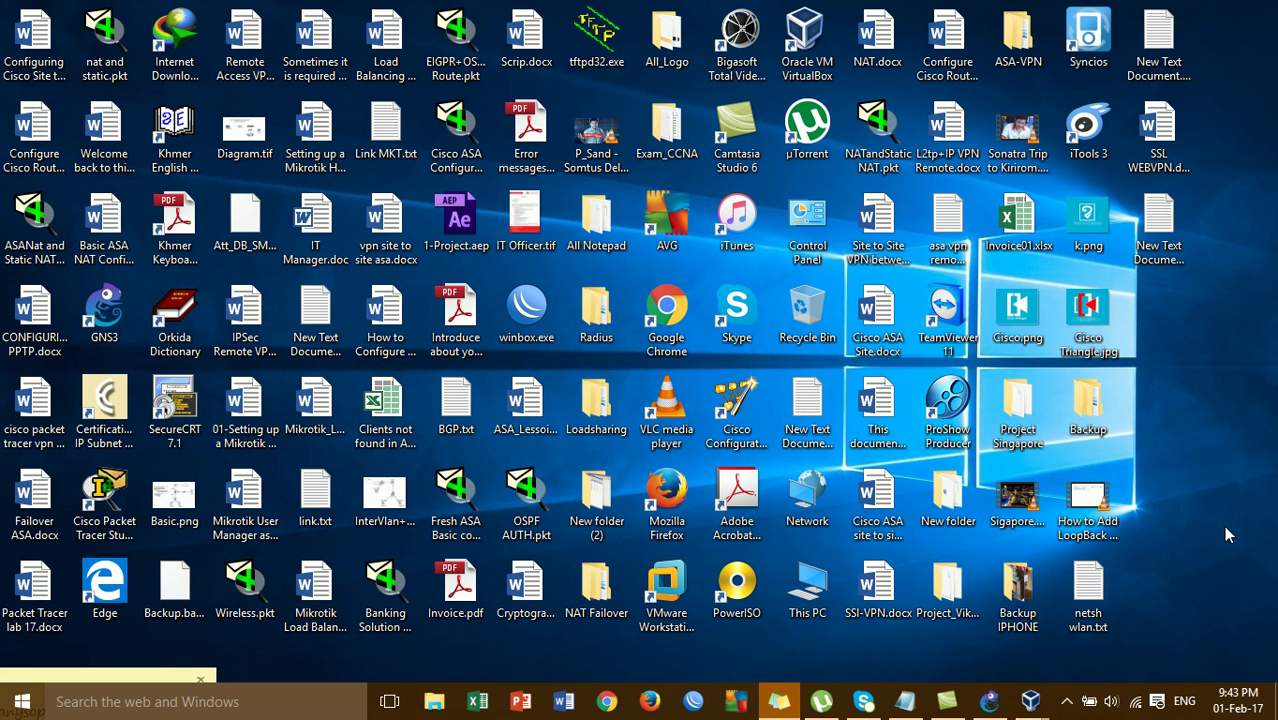
click(906, 701)
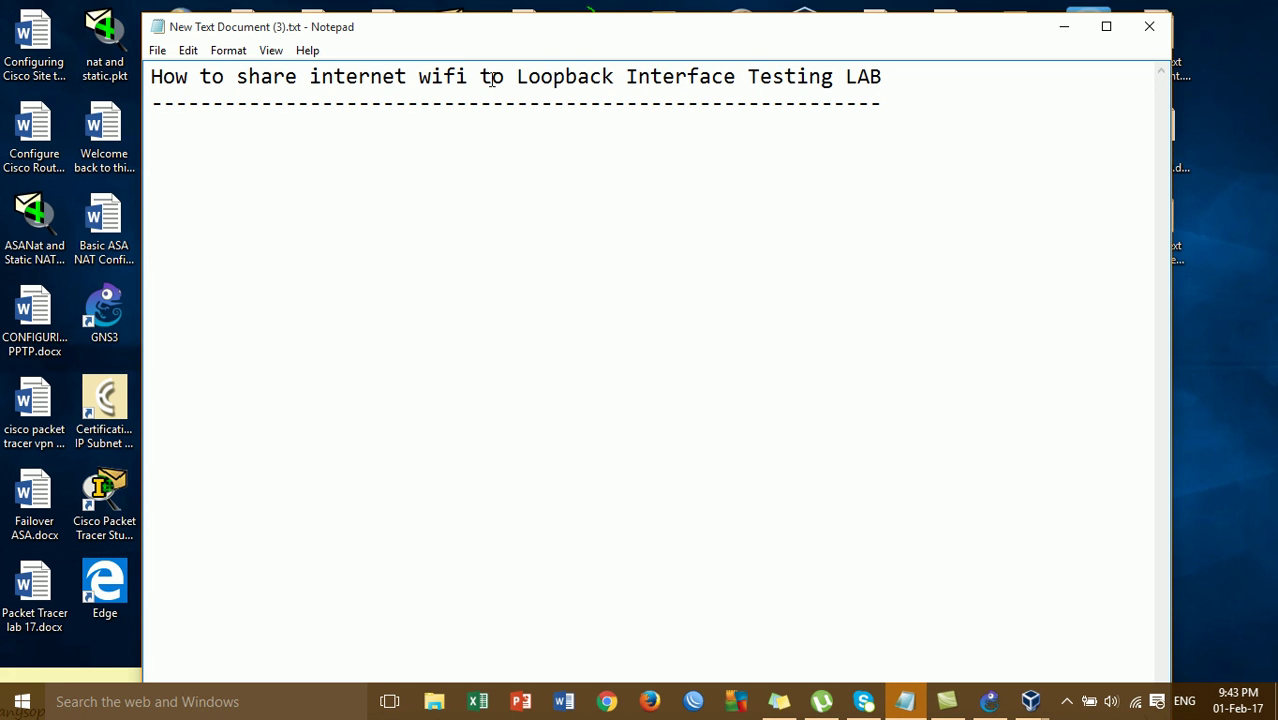
click(601, 76)
click(702, 76)
click(1065, 30)
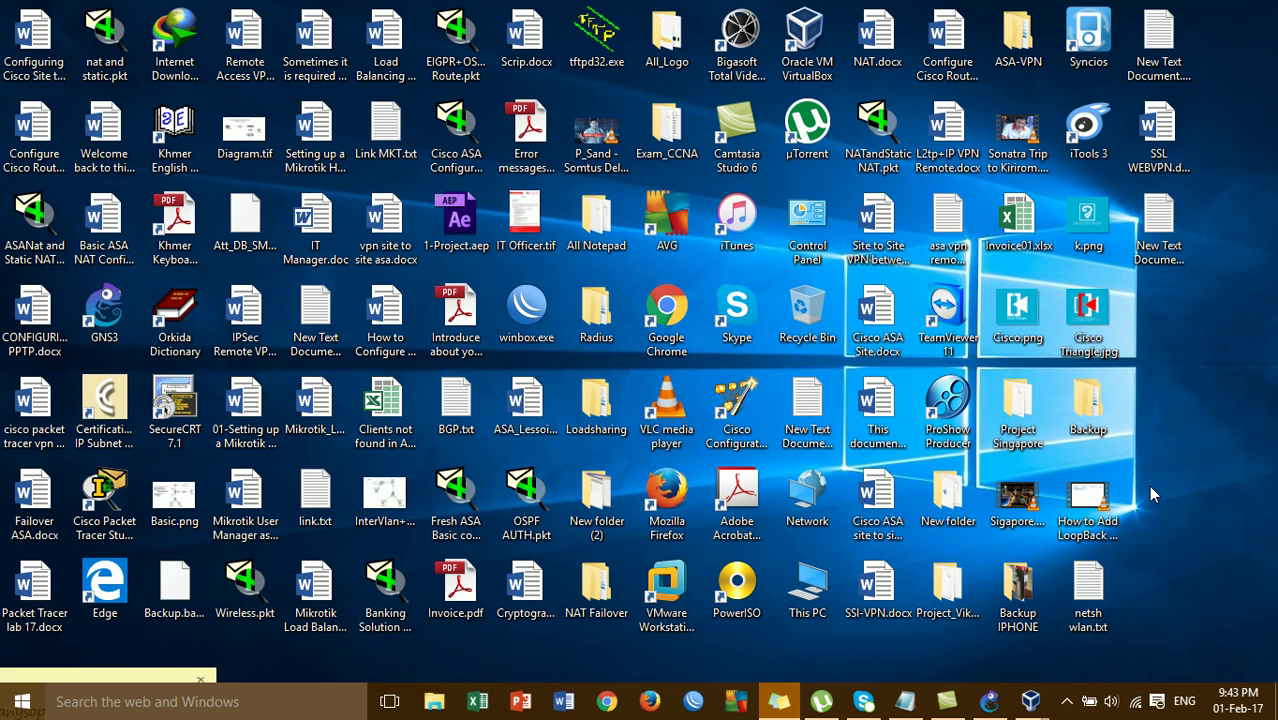
click(1067, 702)
click(1123, 626)
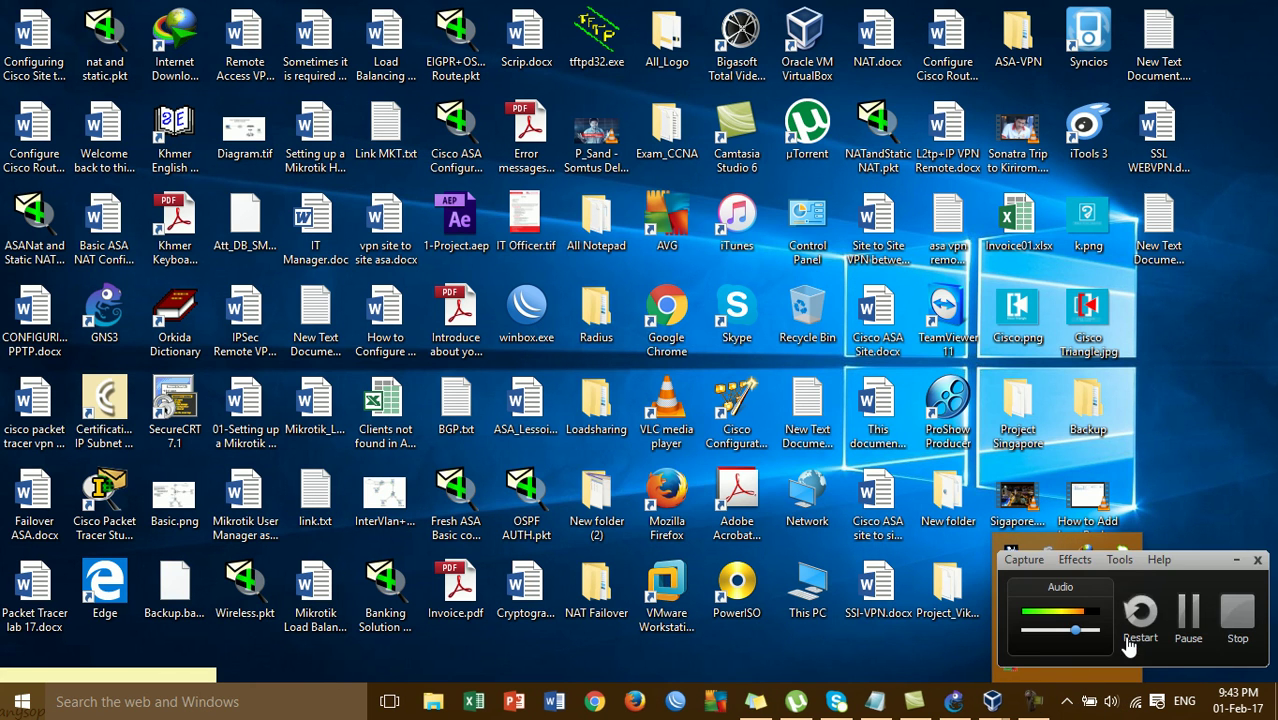